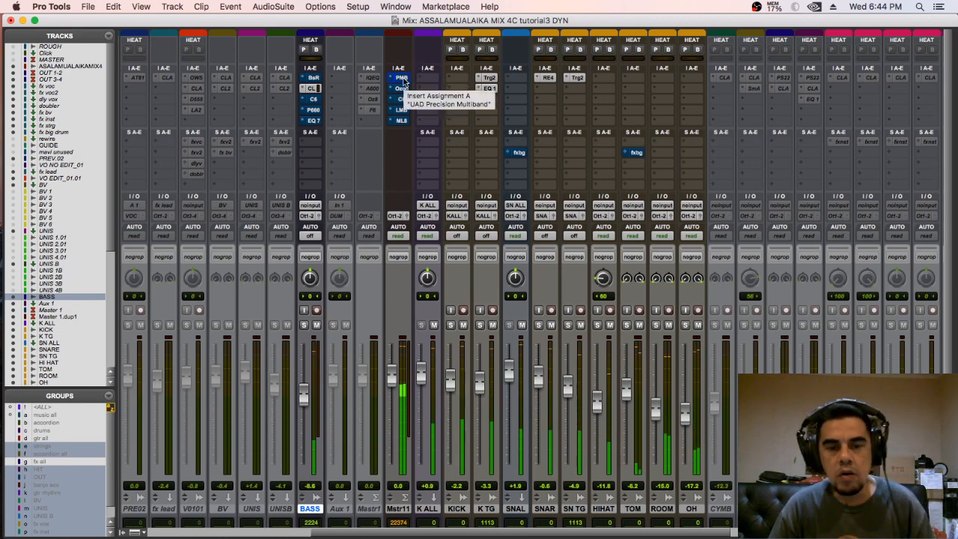
# Open the UAD Precision Multiband insert on the Mstr11 track and examine its LMF, LF and HF band settings
pyautogui.click(403, 78)
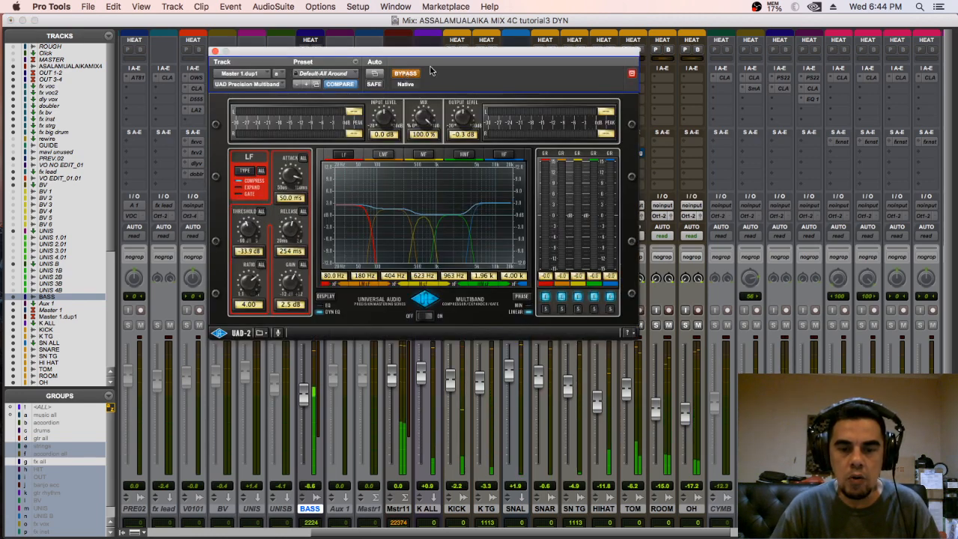
pyautogui.moveTo(470, 52); pyautogui.dragTo(475, 107)
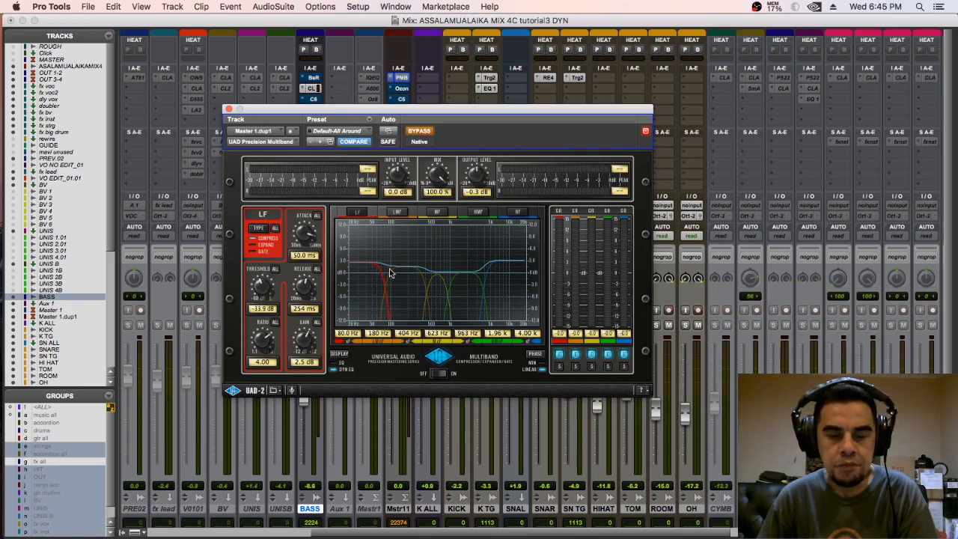
pyautogui.click(397, 213)
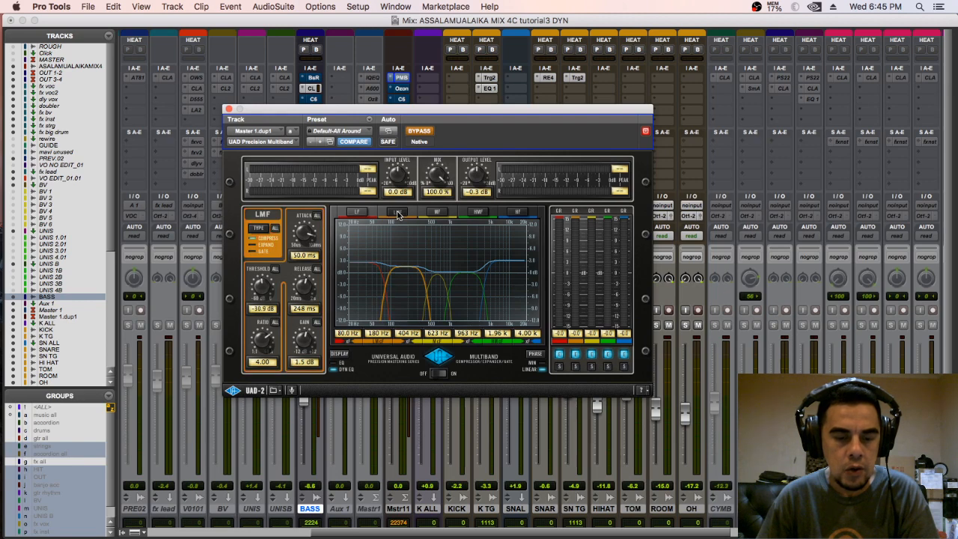
pyautogui.click(363, 215)
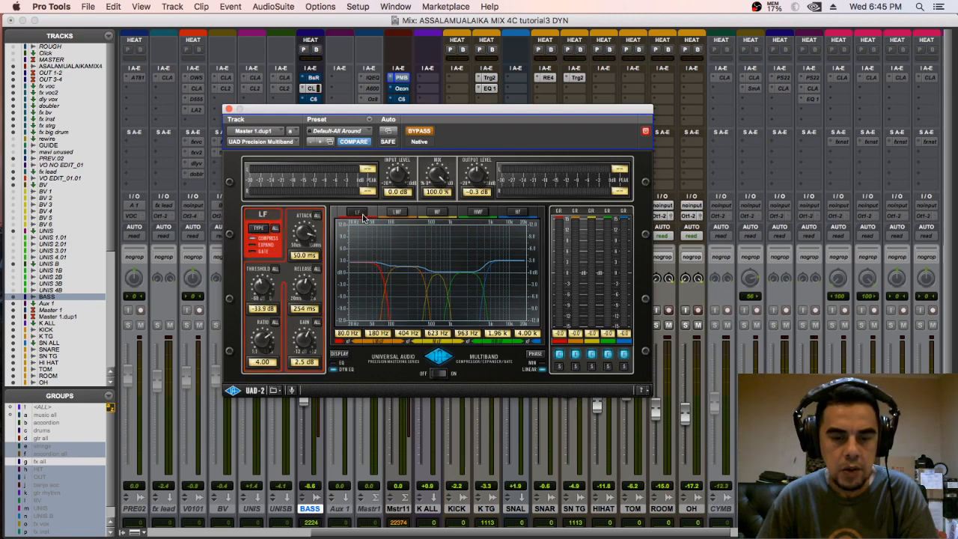
pyautogui.click(514, 214)
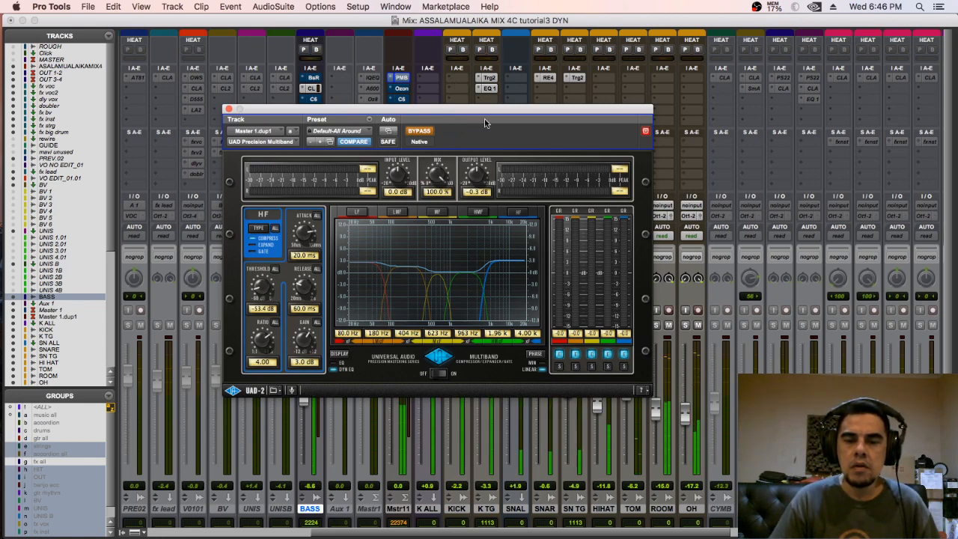
# Compare the playing mix with the Precision Multiband active and bypassed several times, and close the plug-in window
pyautogui.moveTo(494, 111); pyautogui.dragTo(584, 145)
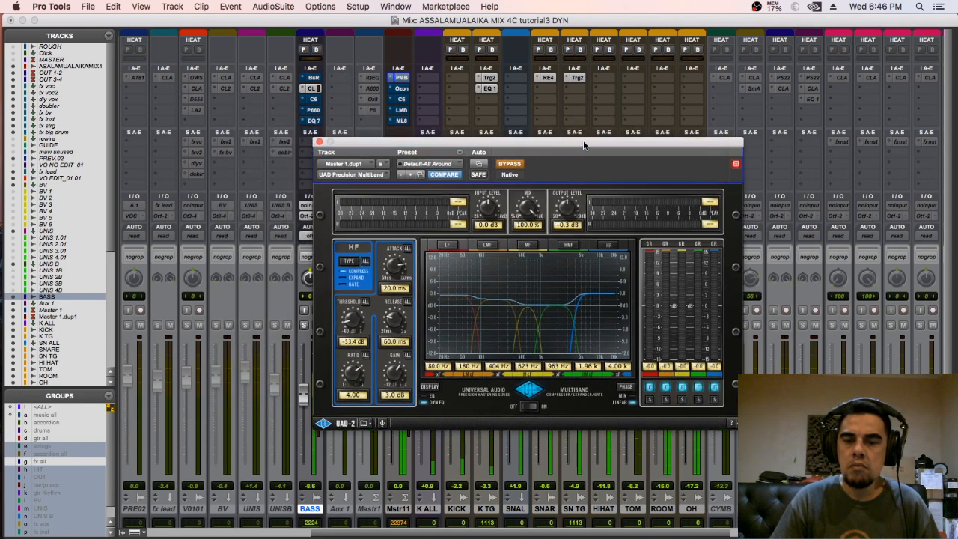
pyautogui.click(510, 165)
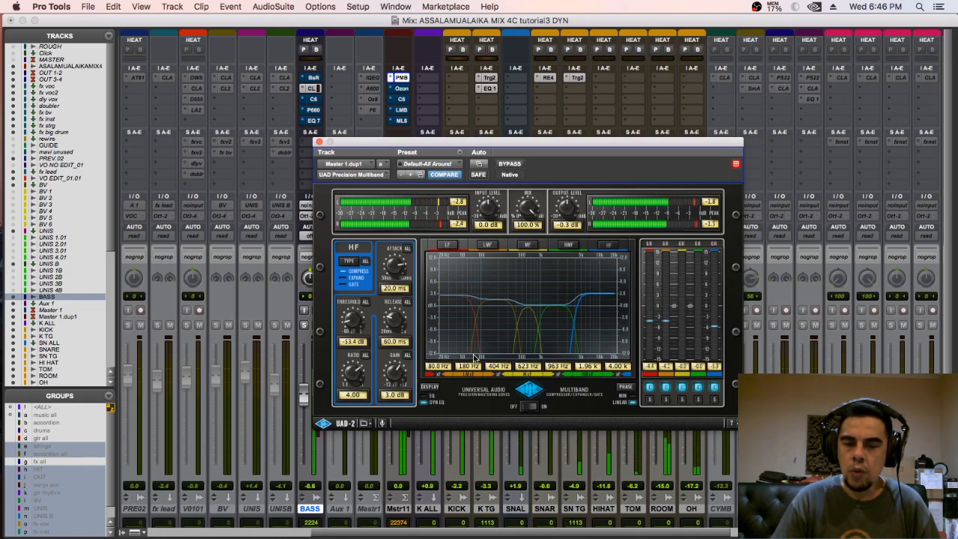
pyautogui.click(510, 164)
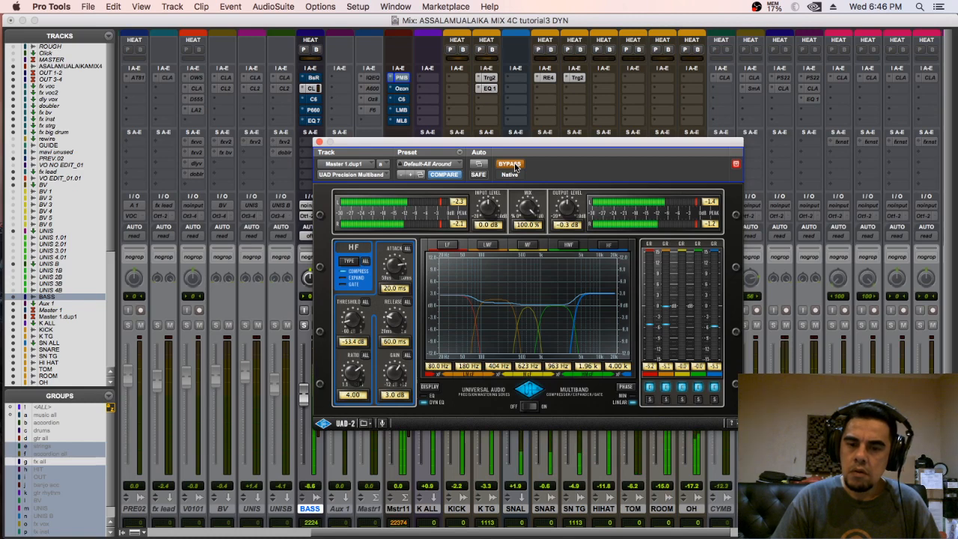
pyautogui.click(510, 164)
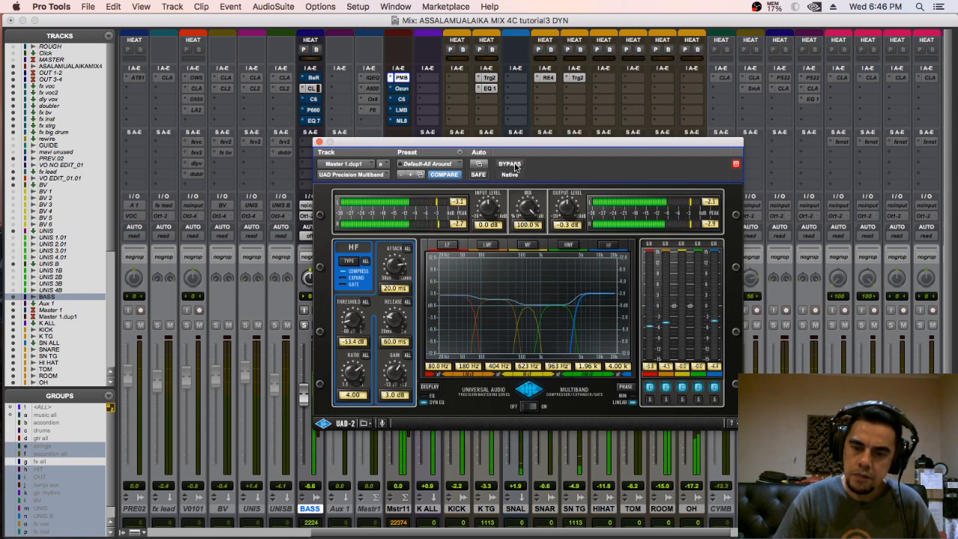
pyautogui.click(515, 166)
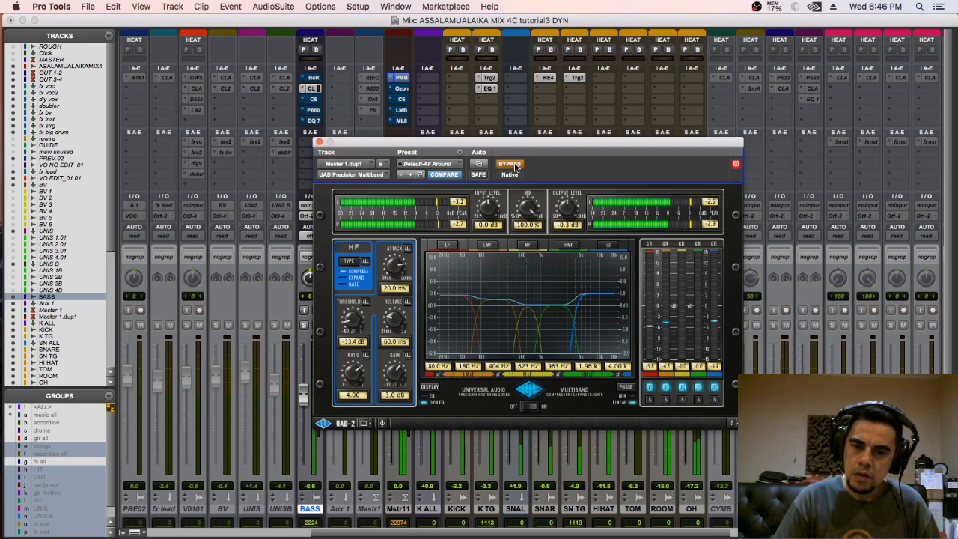
pyautogui.click(514, 166)
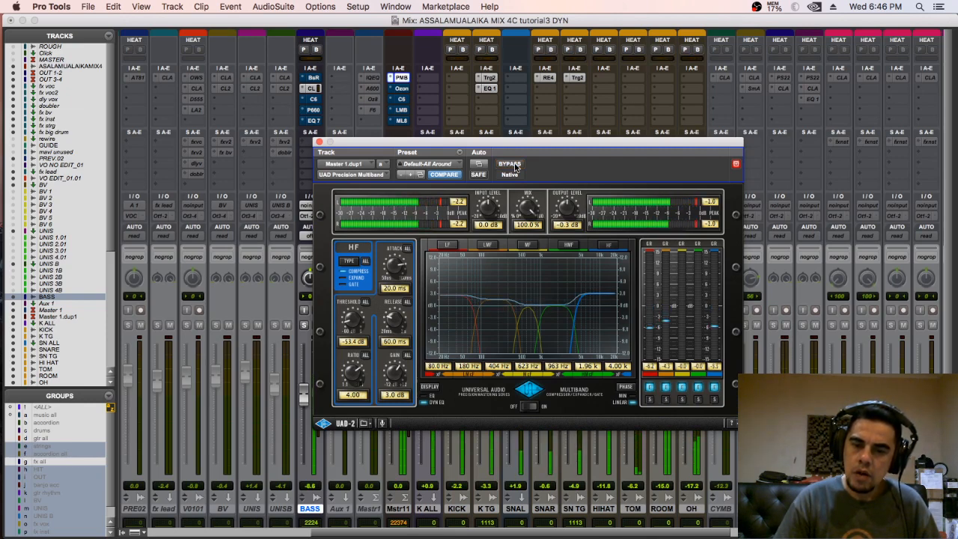
pyautogui.click(319, 142)
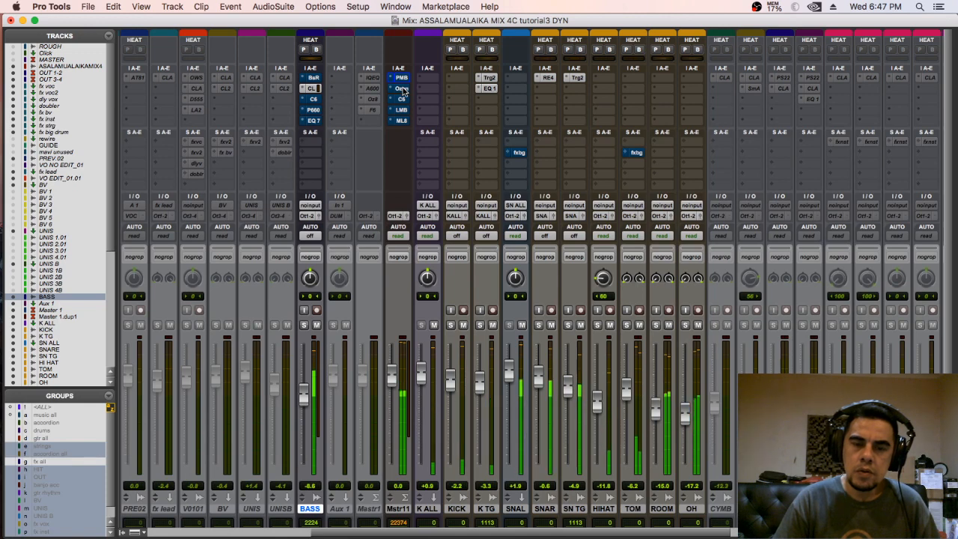
# Reopen the Precision Multiband on Mstr11 and compare it against bypass again, leaving the plug-in active
pyautogui.click(401, 78)
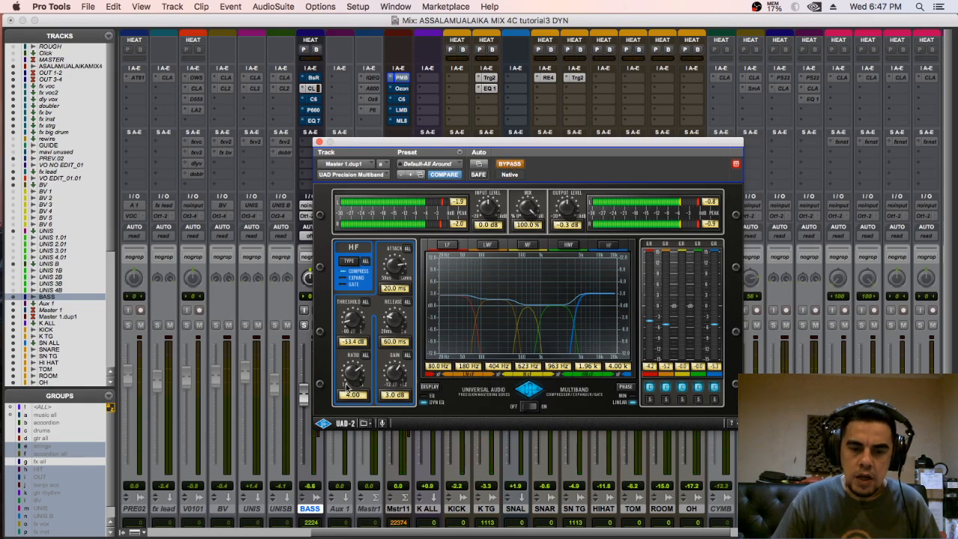
pyautogui.click(518, 165)
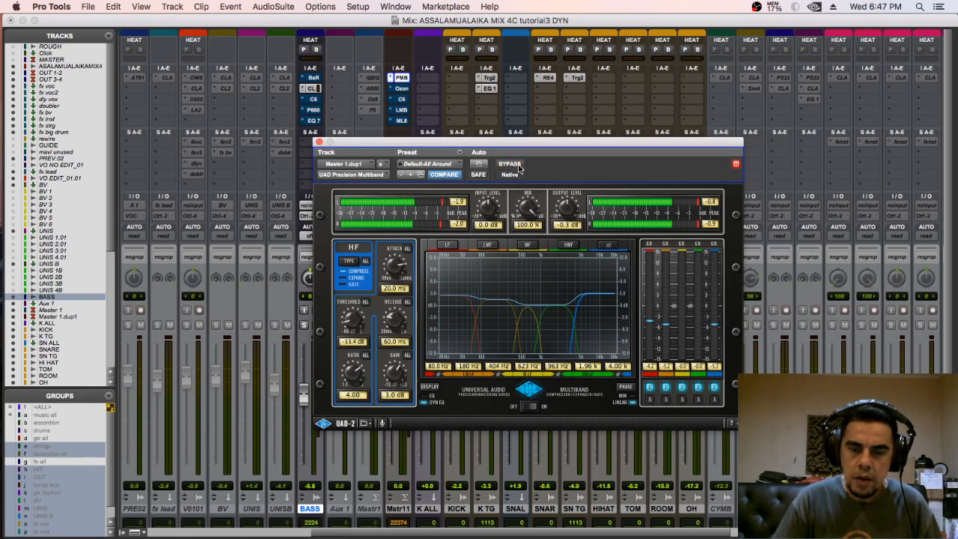
pyautogui.click(518, 165)
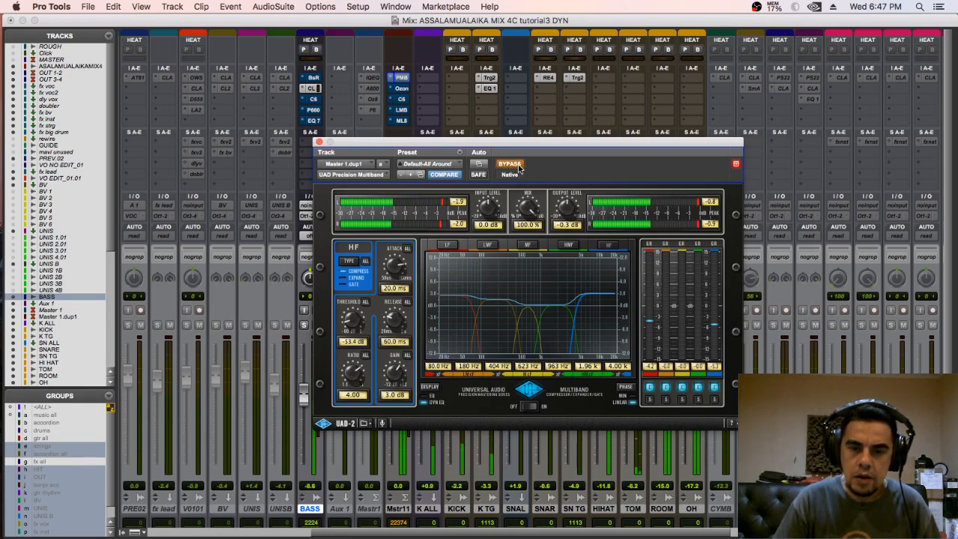
pyautogui.click(518, 165)
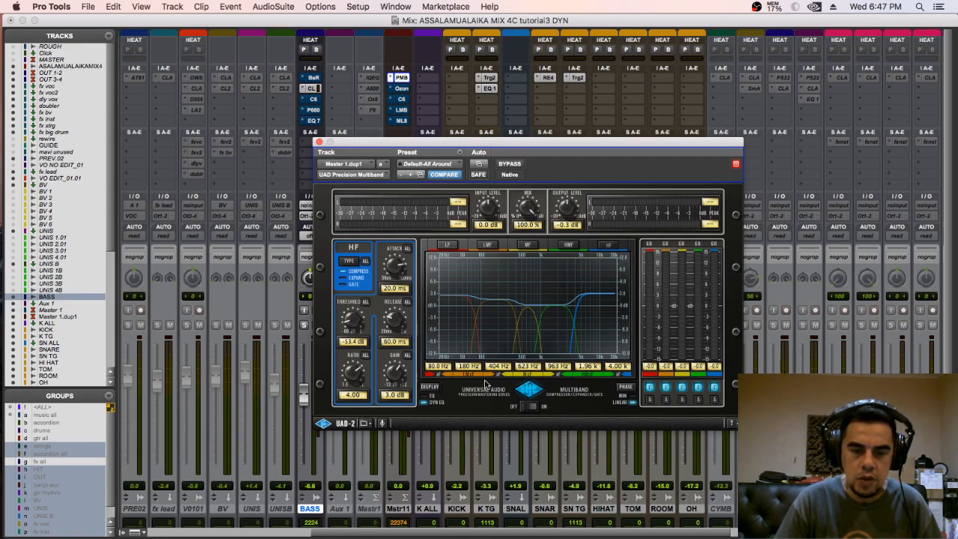
# Examine the Precision Multiband's LMF and LF compression settings and close the plug-in window
pyautogui.click(462, 253)
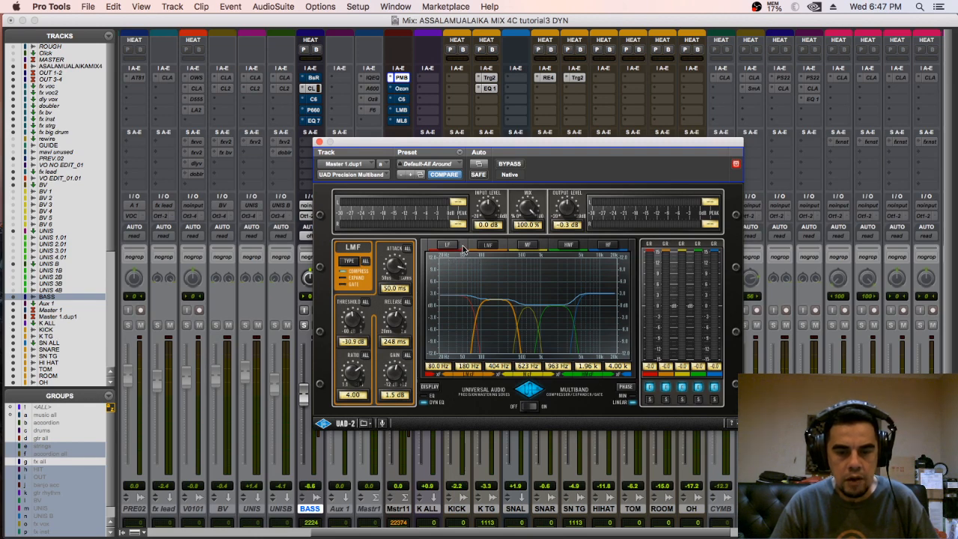
pyautogui.click(450, 246)
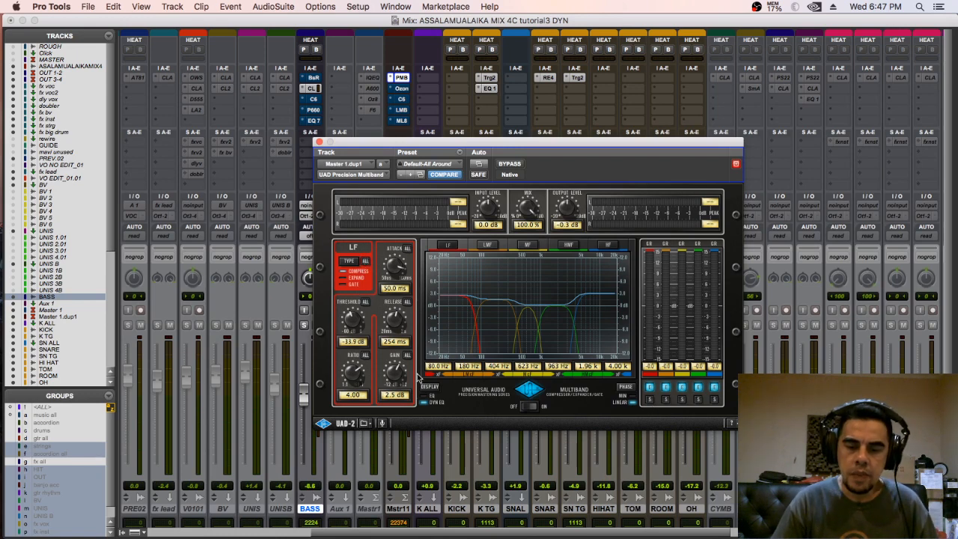
pyautogui.click(319, 142)
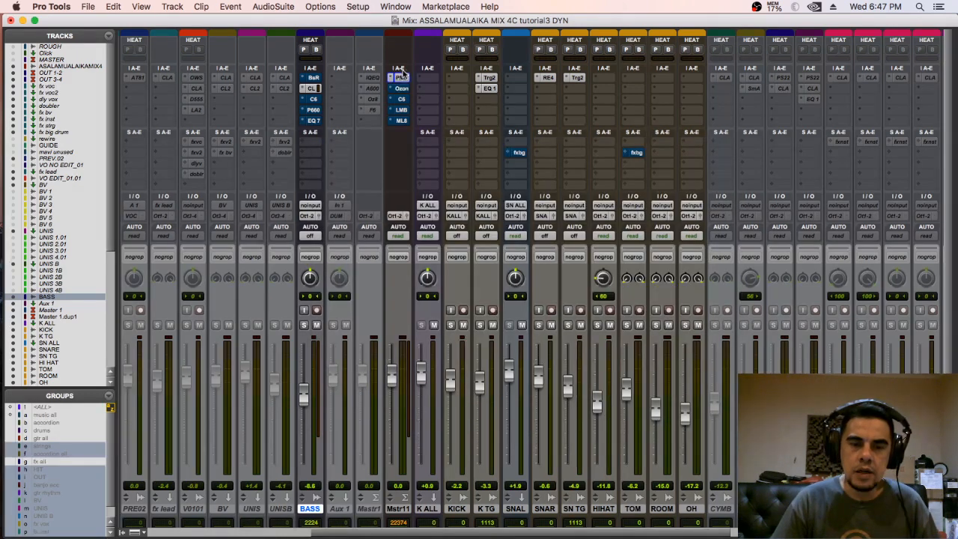
# Start playback, open the iZotope Ozone 7 Dynamics insert on Mstr11 and show the settings of all its bands together
pyautogui.press('space')
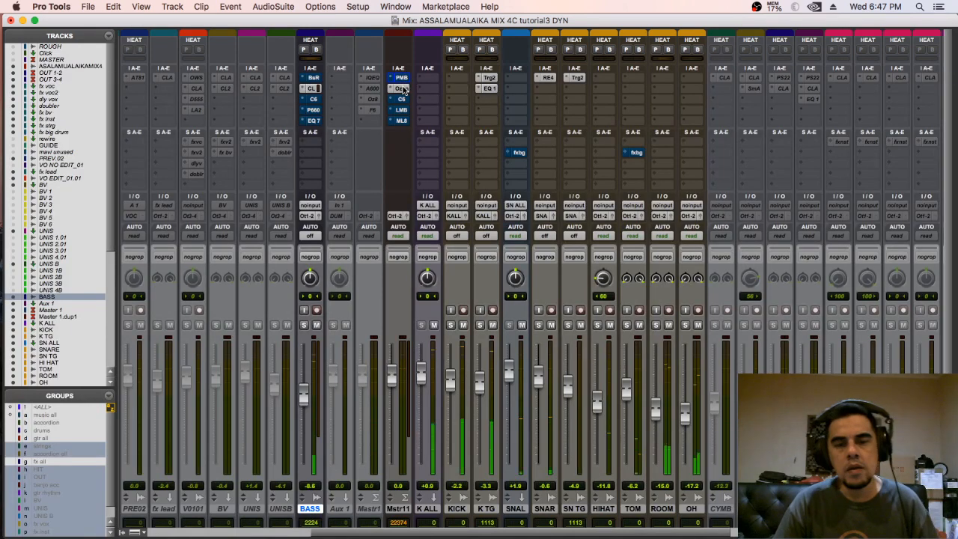
pyautogui.click(402, 89)
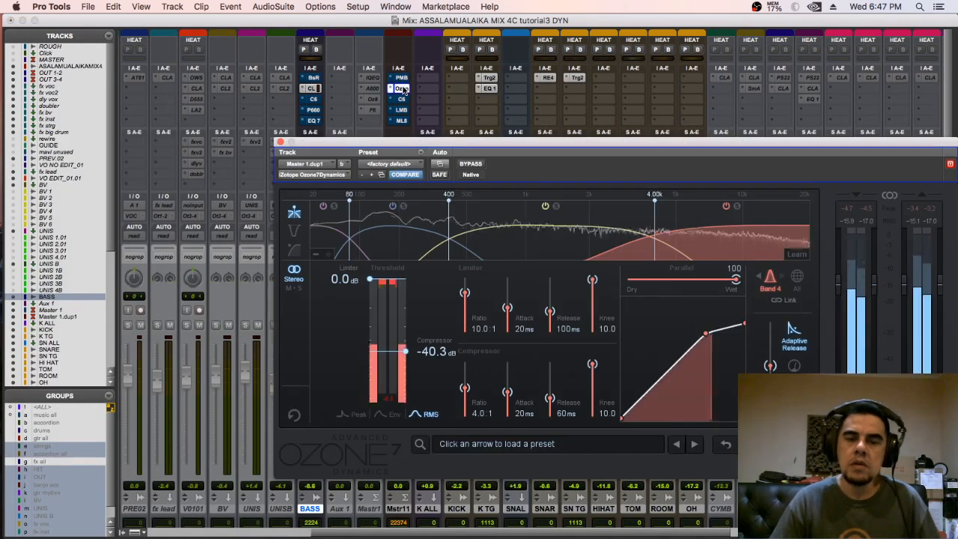
pyautogui.moveTo(500, 143); pyautogui.dragTo(364, 124)
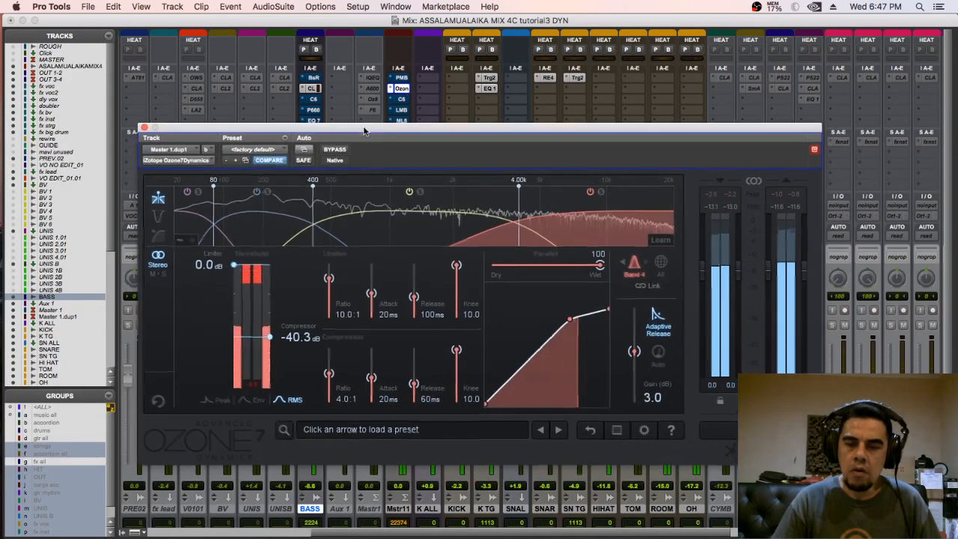
pyautogui.click(660, 264)
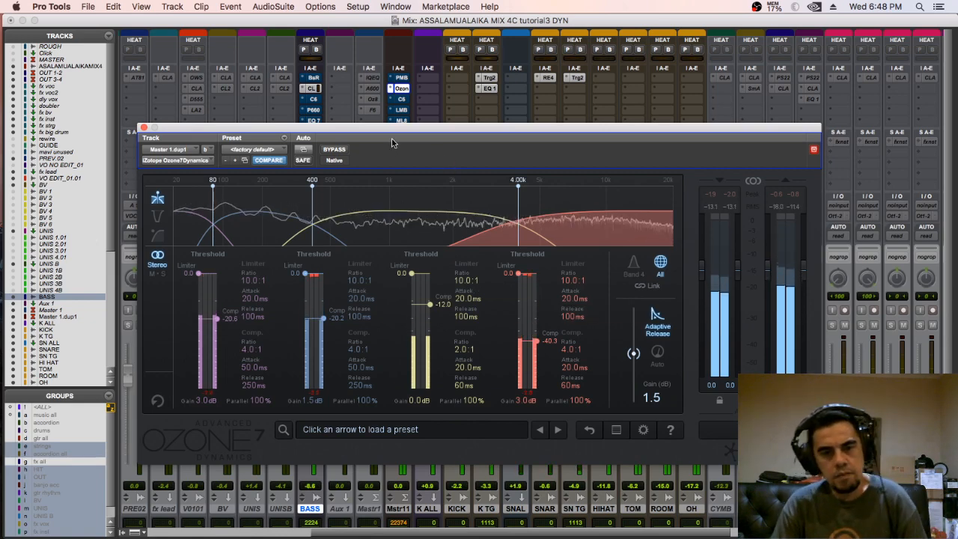
# Compare the mix with Ozone 7 Dynamics active and bypassed several times, leave it active and close its window
pyautogui.click(335, 149)
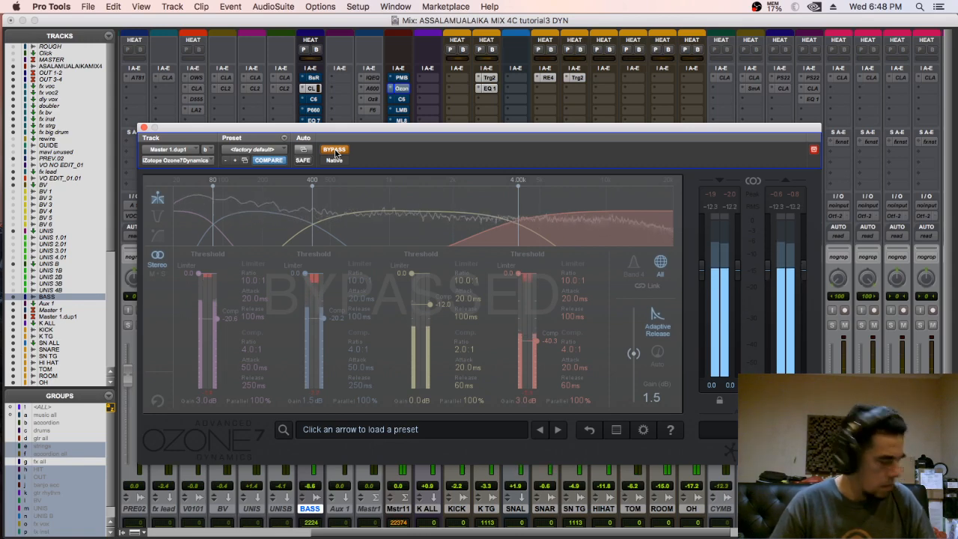
pyautogui.click(335, 150)
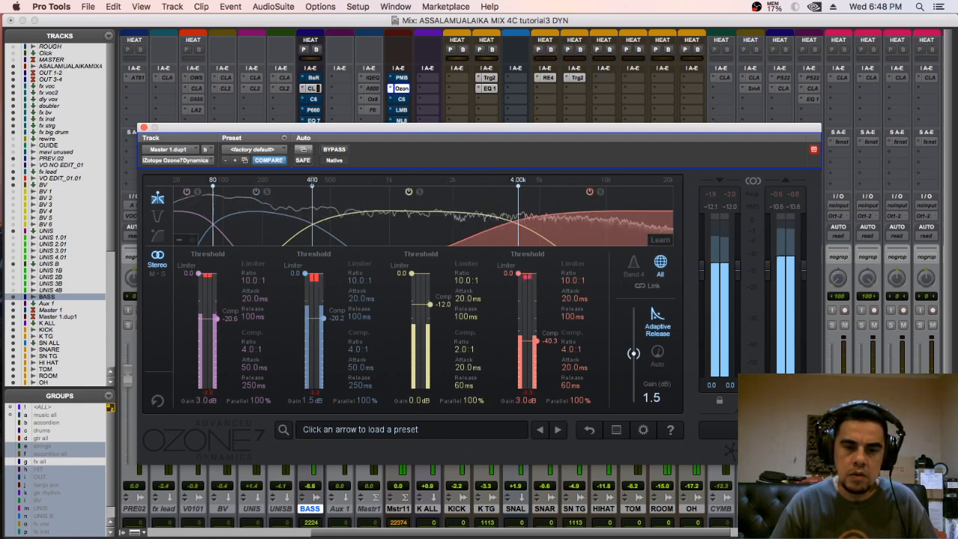
pyautogui.click(334, 150)
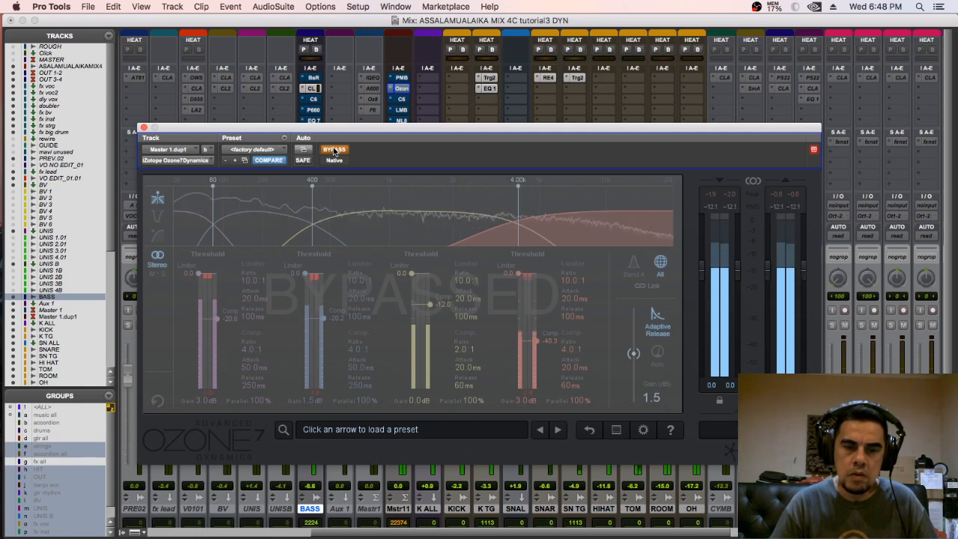
pyautogui.click(334, 150)
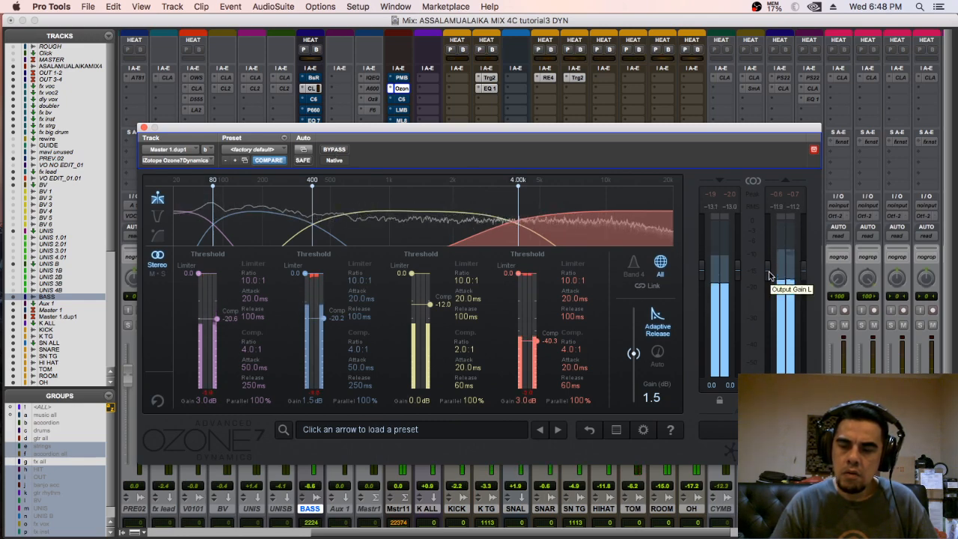
pyautogui.click(334, 150)
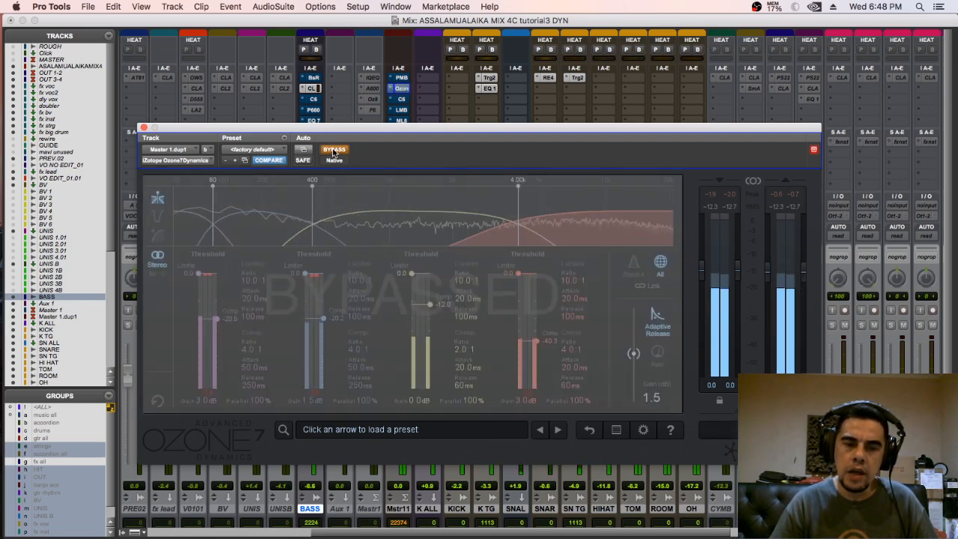
pyautogui.click(334, 150)
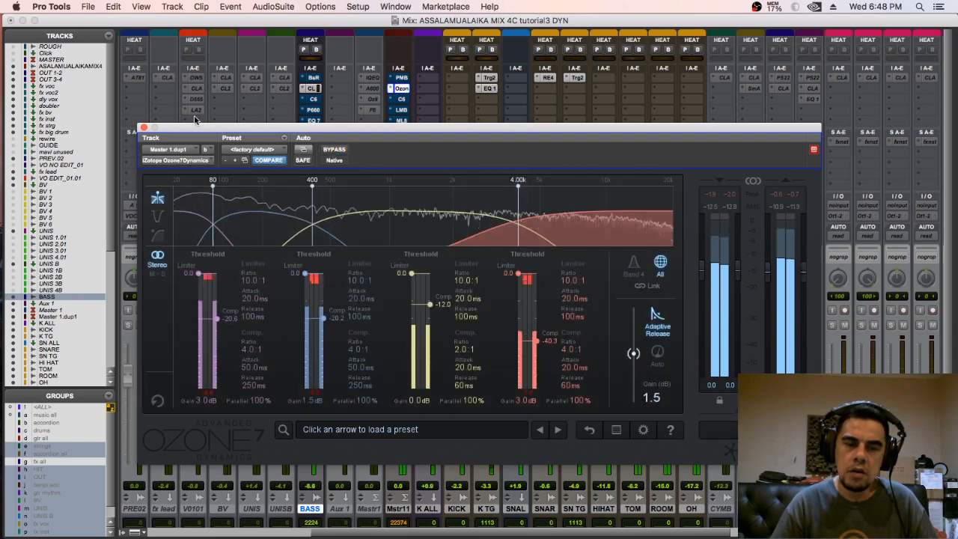
pyautogui.click(144, 127)
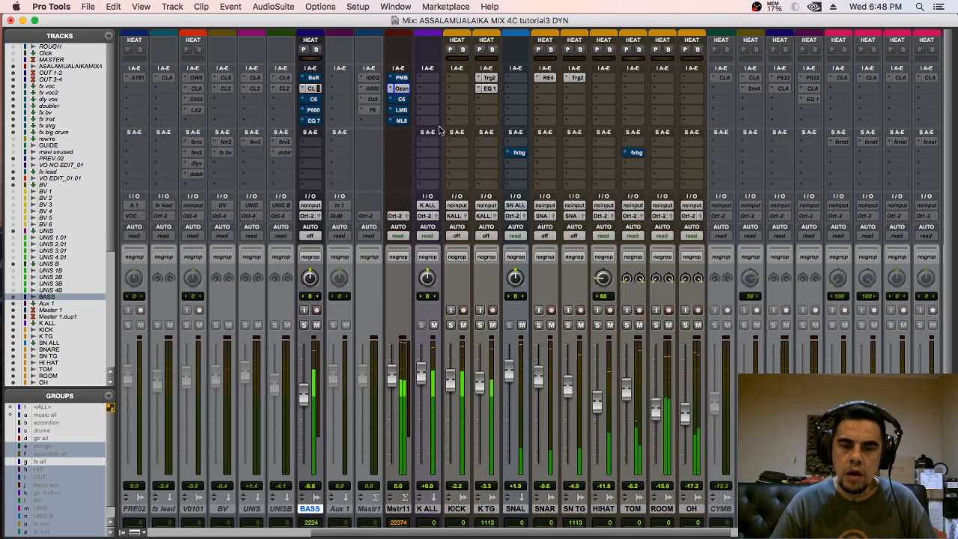
# Open the C6 insert on Mstr11, take it out of bypass and compare the mix with it bypassed and active
pyautogui.click(402, 99)
pyautogui.click(551, 192)
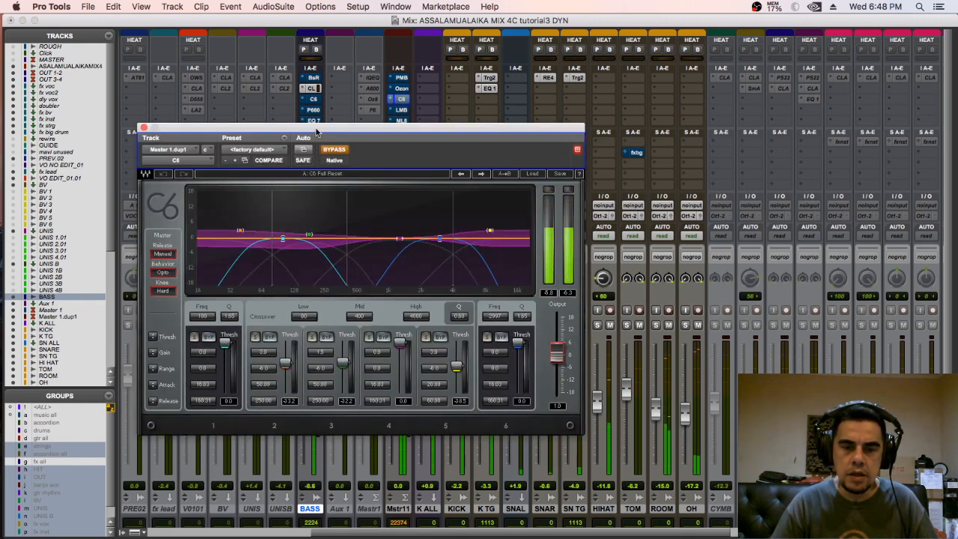
pyautogui.click(335, 149)
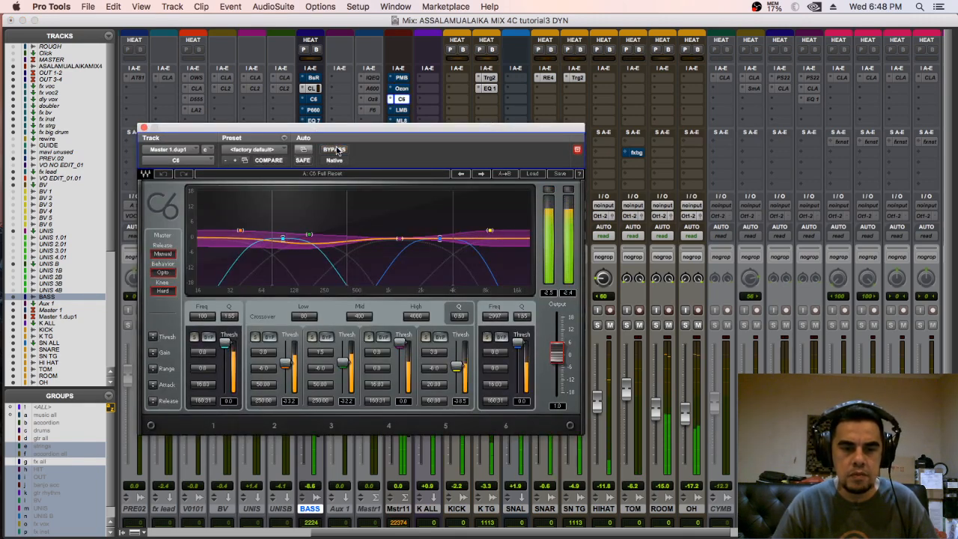
pyautogui.moveTo(395, 130); pyautogui.dragTo(483, 130)
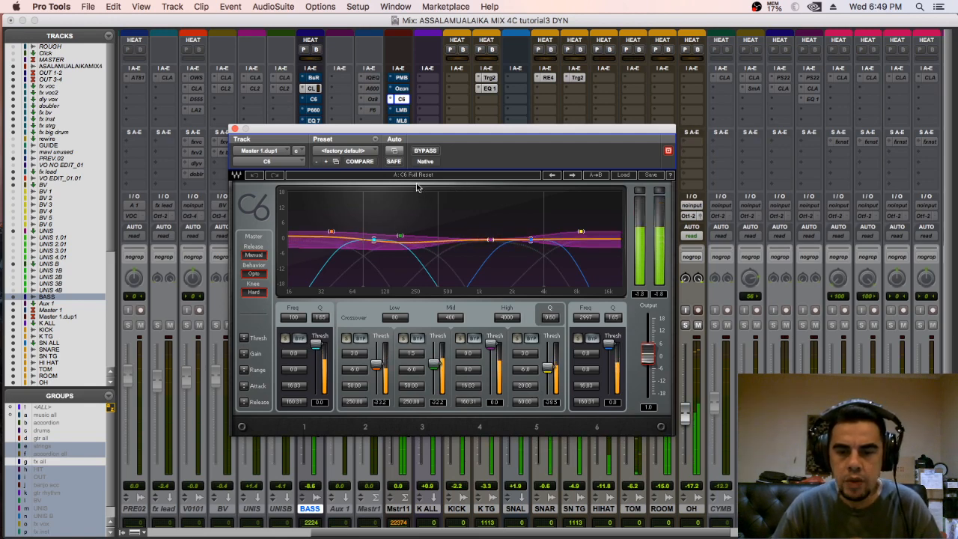
pyautogui.click(435, 152)
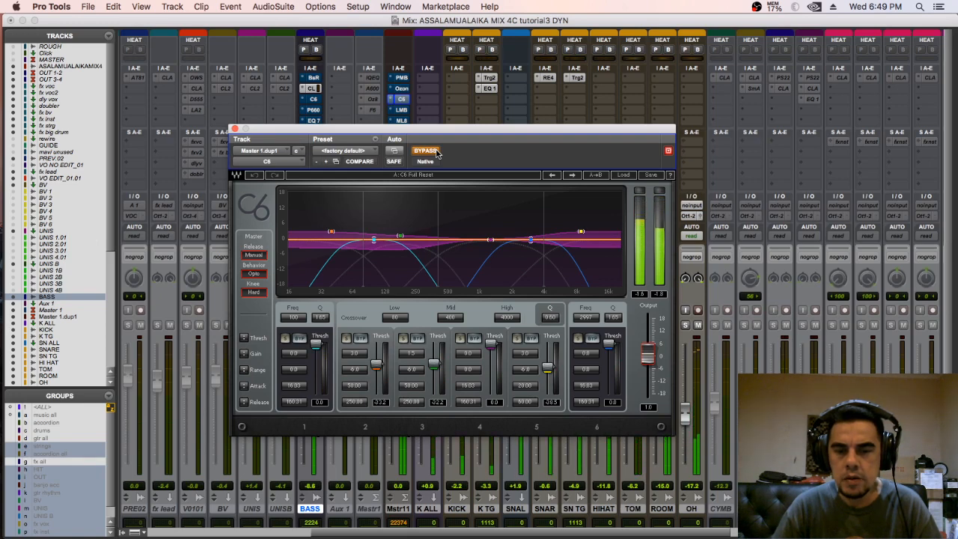
pyautogui.click(435, 152)
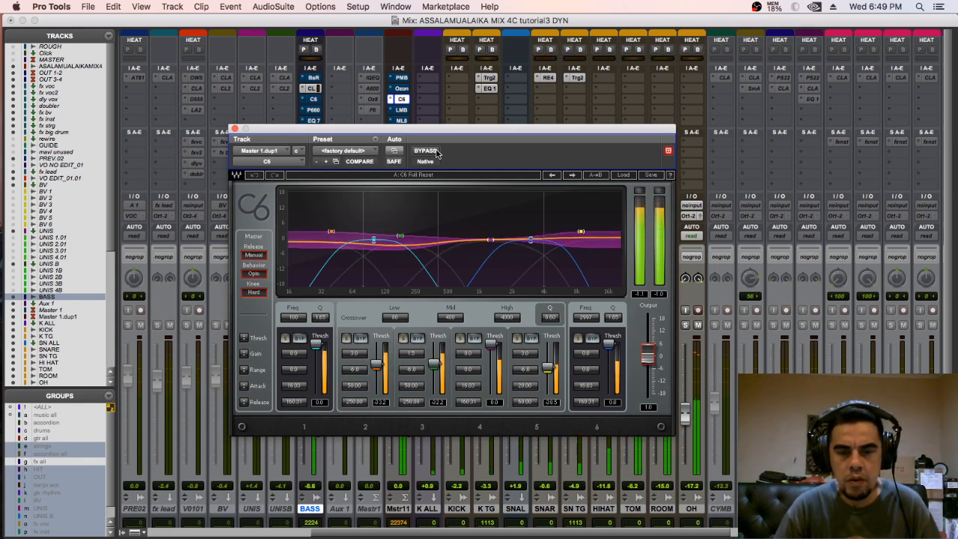
# Compare the mix with C6 bypassed and active again, leave it bypassed and close its window
pyautogui.click(425, 151)
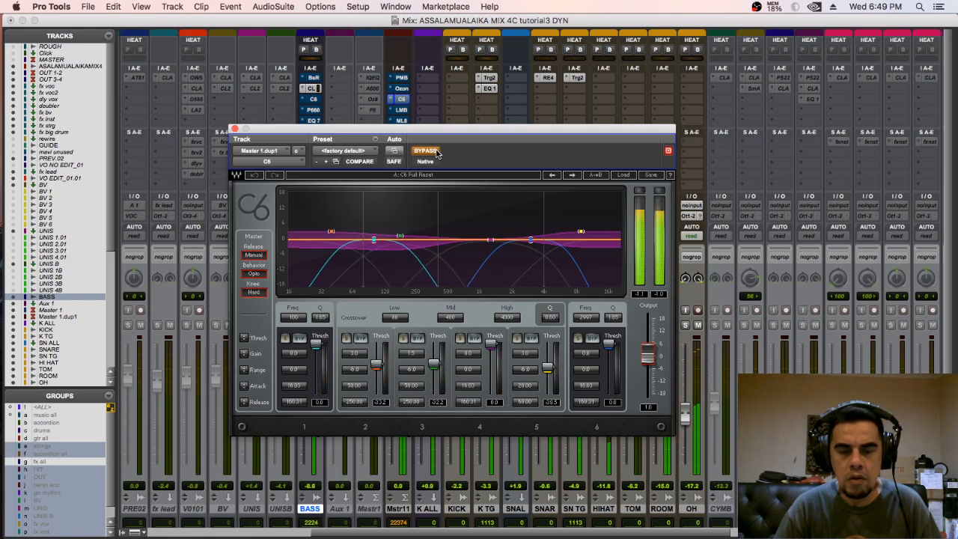
pyautogui.click(426, 150)
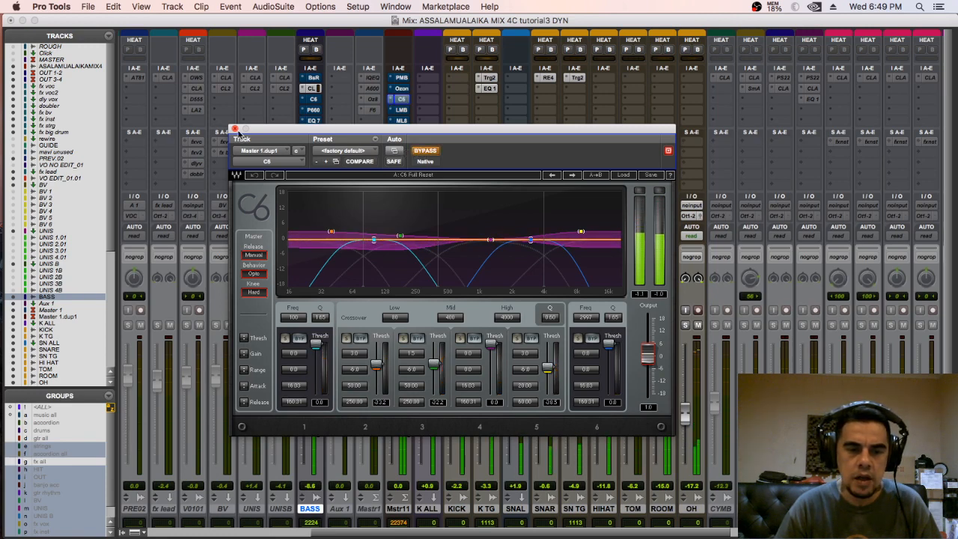
pyautogui.click(235, 128)
# Open the LinMB insert on Mstr11, compare the mix with it active and bypassed, and leave it bypassed with its window closed
pyautogui.click(402, 109)
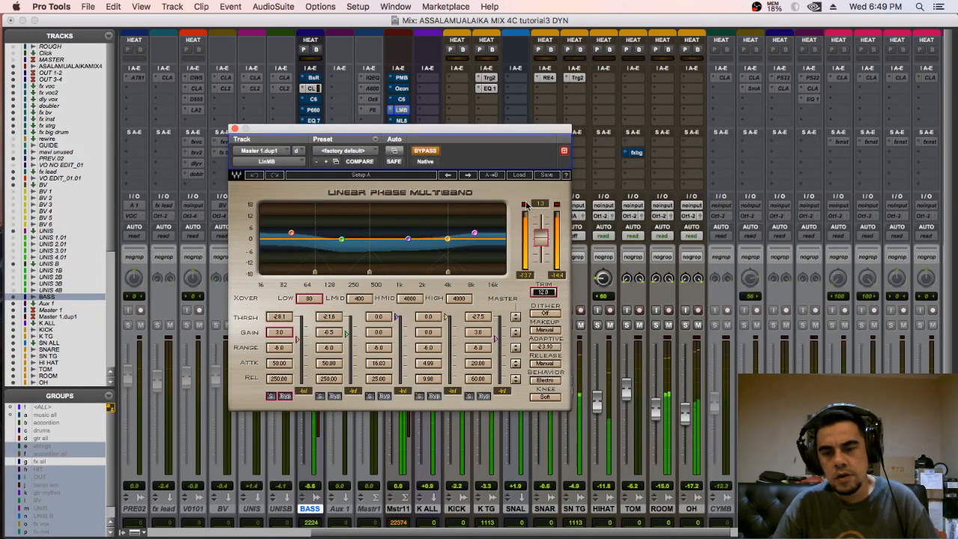
pyautogui.click(437, 154)
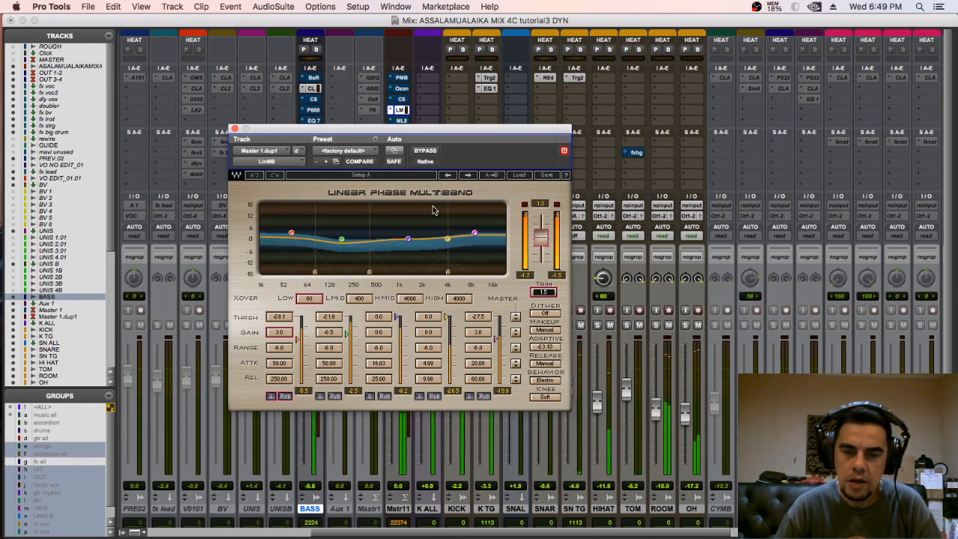
pyautogui.click(425, 150)
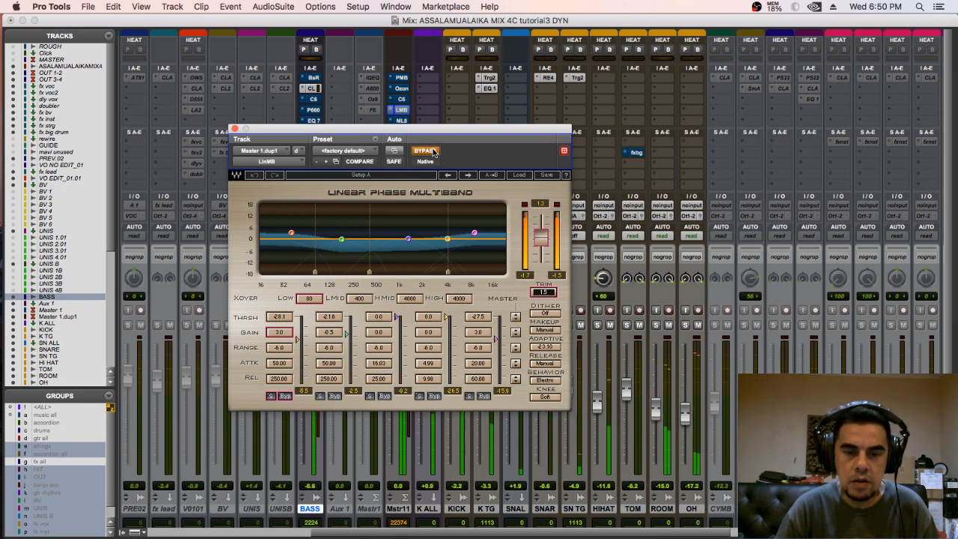
pyautogui.click(426, 150)
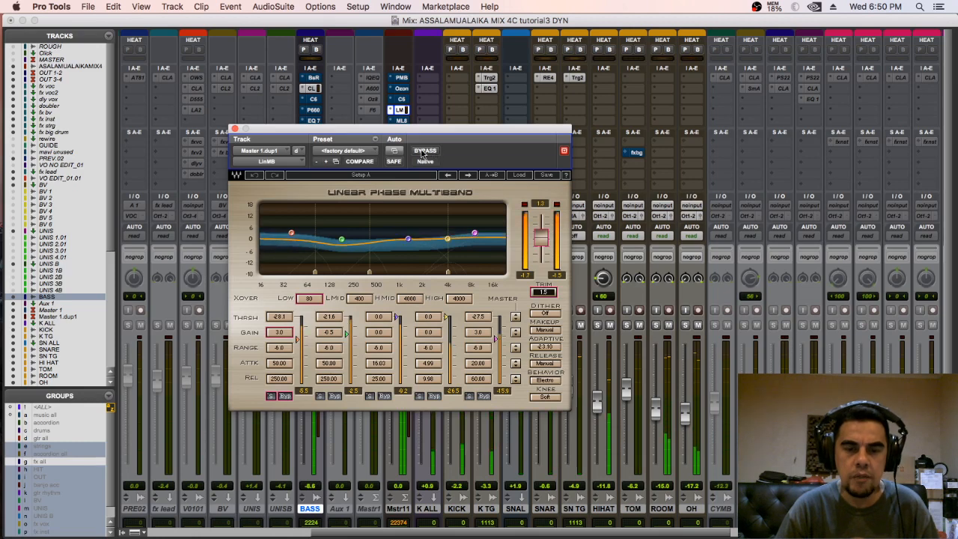
pyautogui.click(400, 111)
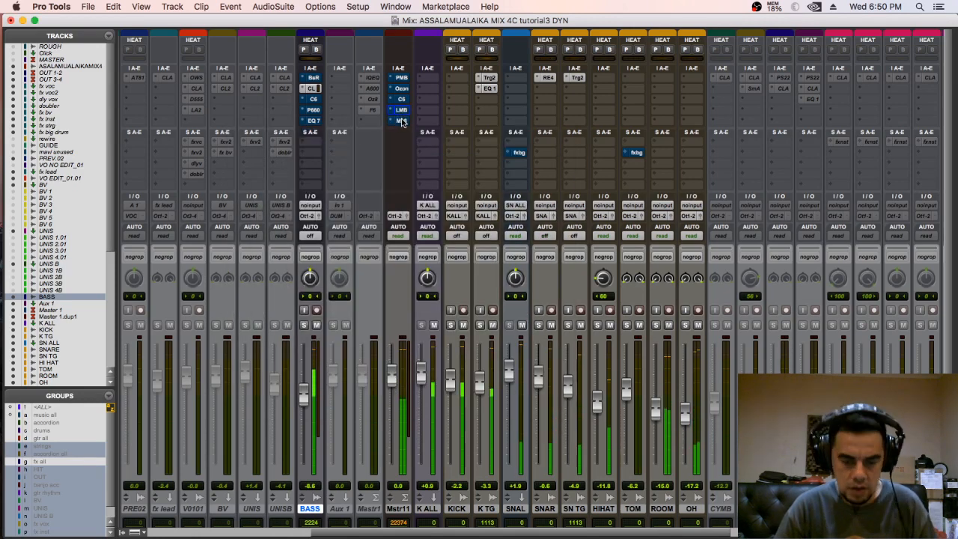
# Open the ML8000 Limiter insert on Mstr11, compare the mix with it active and bypassed twice, and leave it bypassed
pyautogui.click(403, 121)
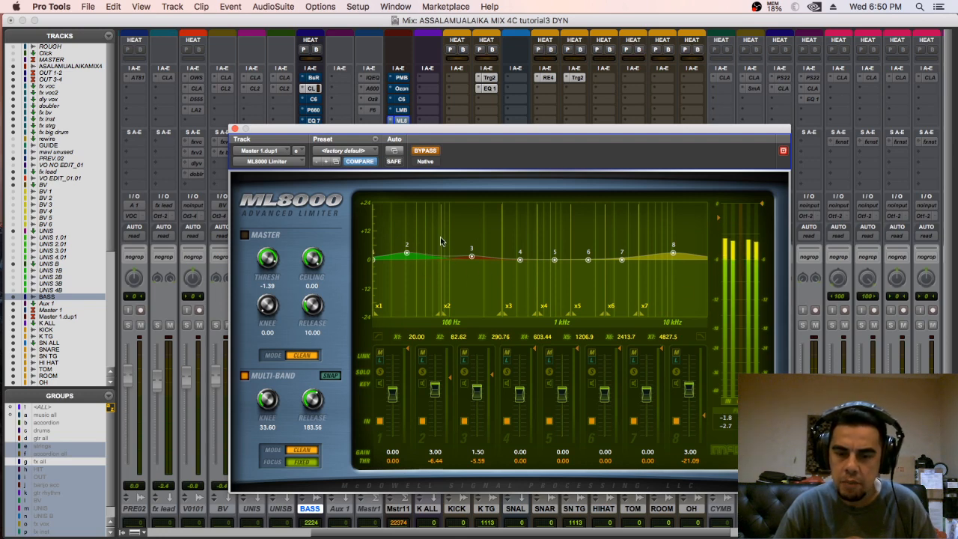
pyautogui.click(433, 152)
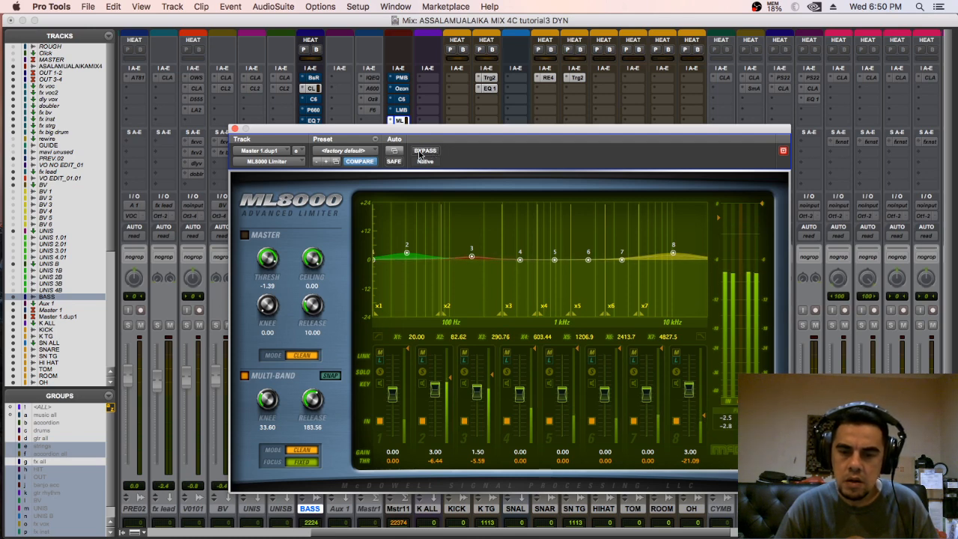
pyautogui.click(423, 150)
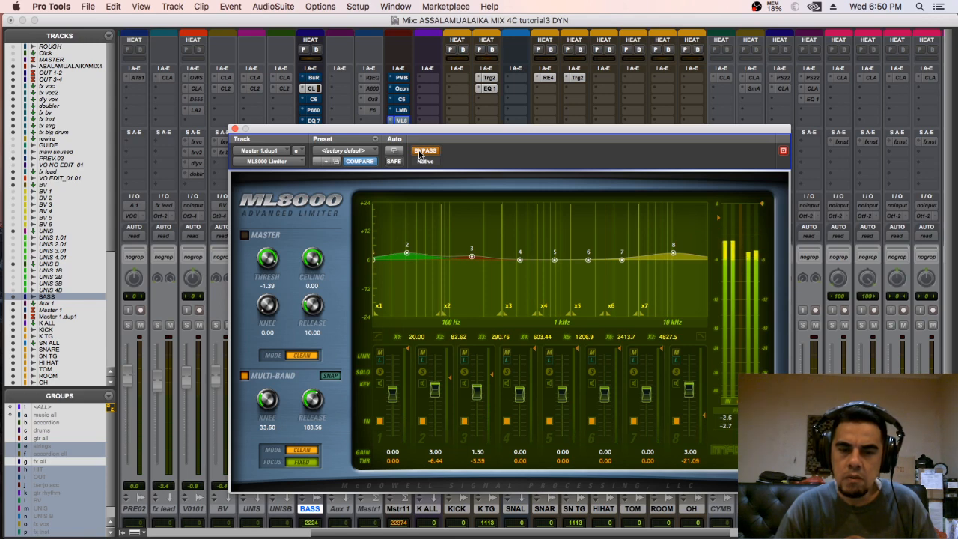
pyautogui.click(420, 154)
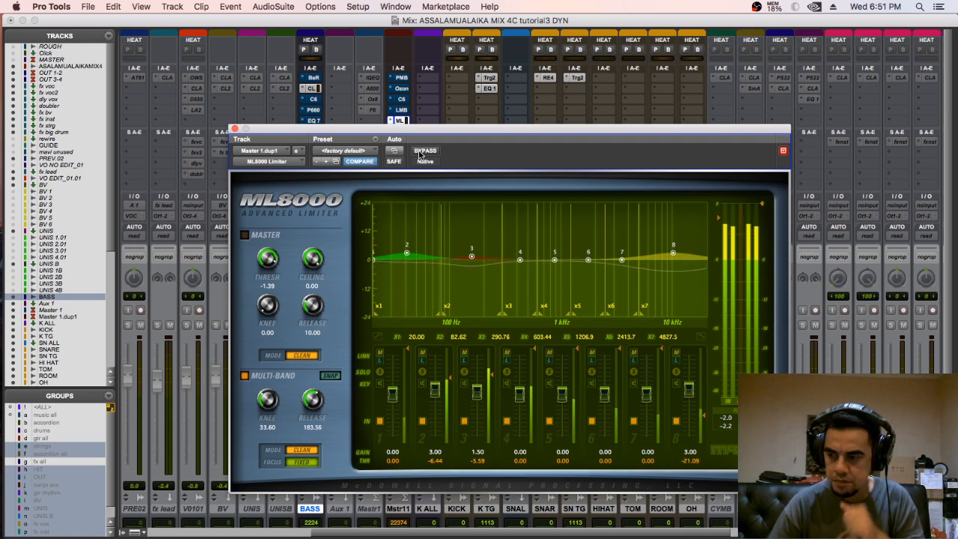
pyautogui.click(420, 152)
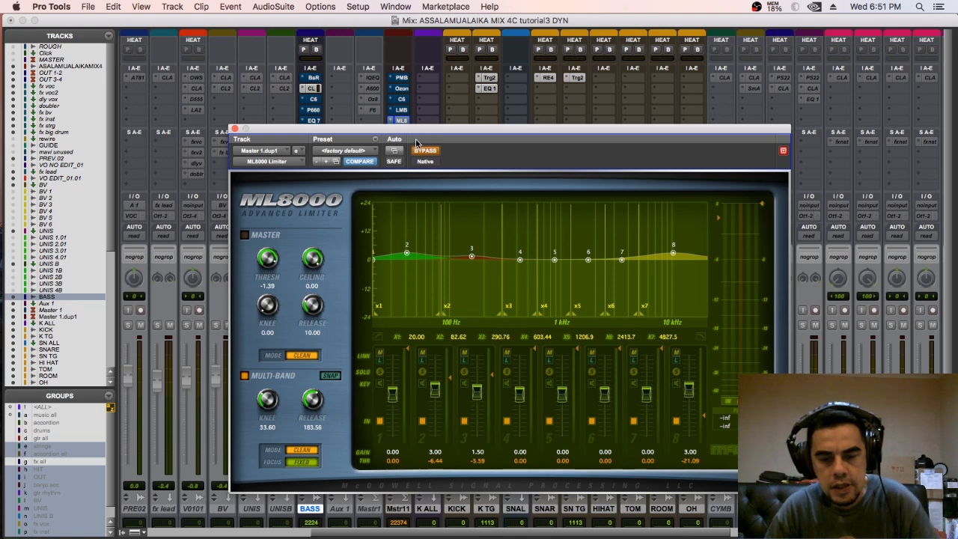
# View the Precision Multiband's LMF band settings, and take Ozone 7 Dynamics on Mstr11 out of bypass
pyautogui.click(403, 78)
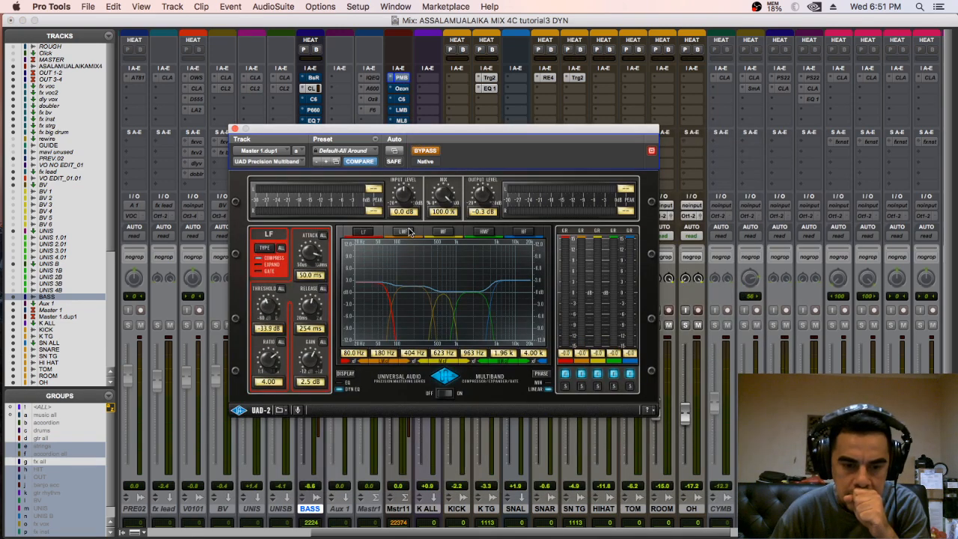
pyautogui.click(407, 233)
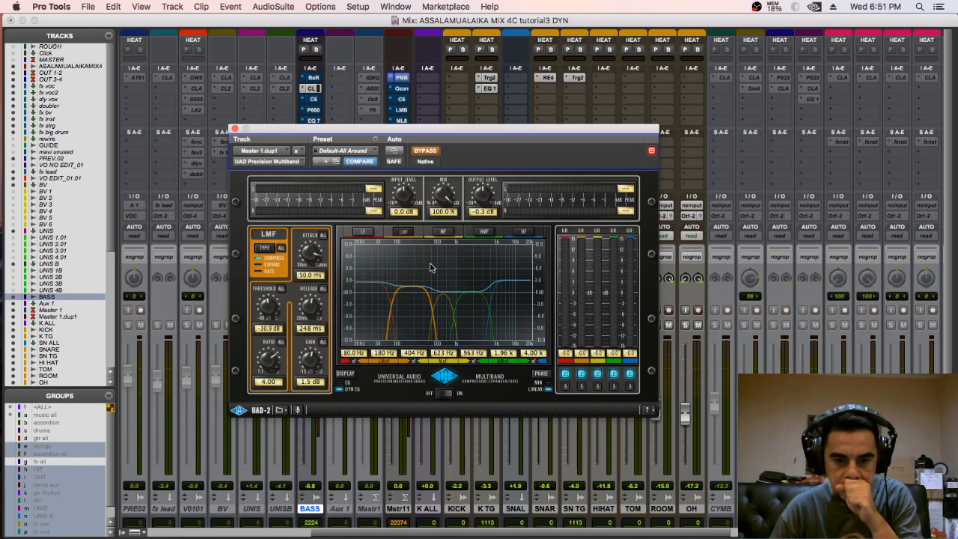
pyautogui.click(402, 91)
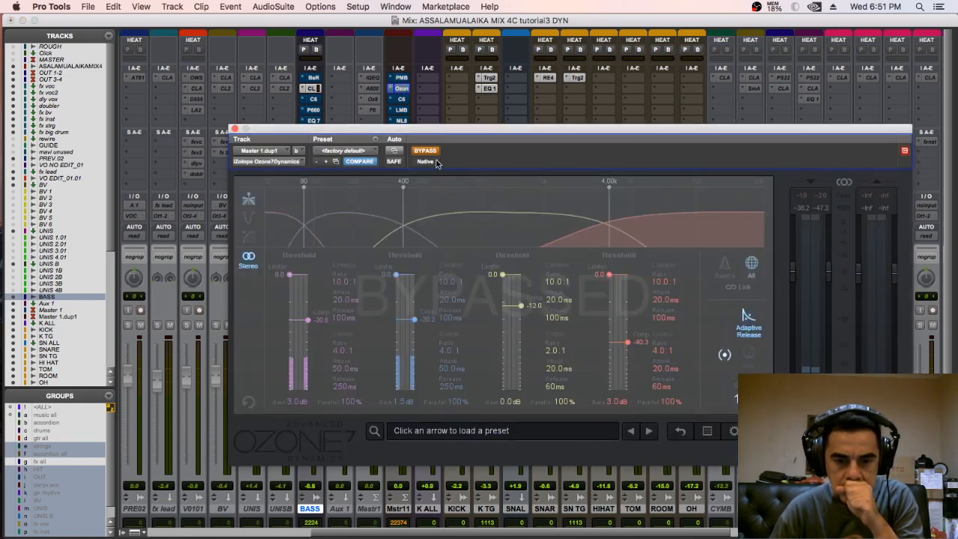
pyautogui.click(426, 151)
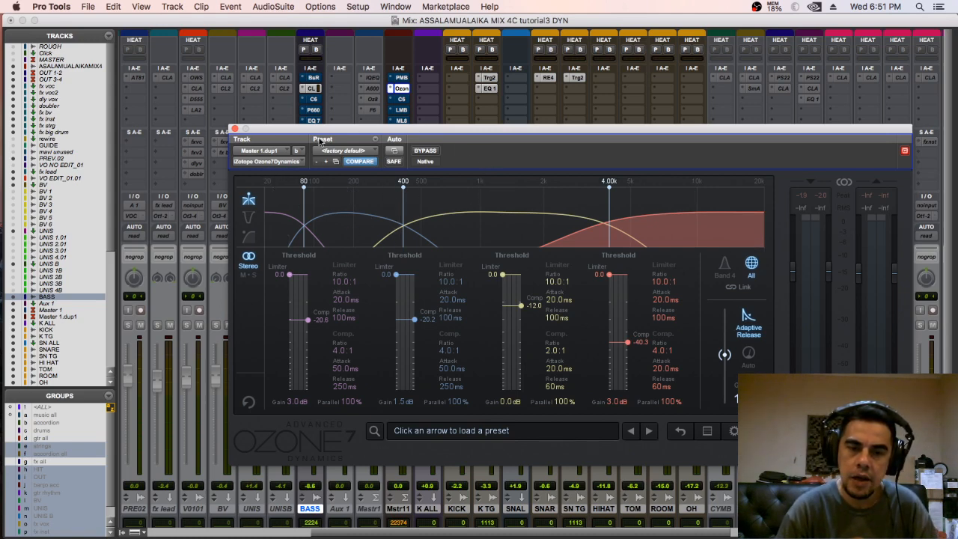
pyautogui.click(235, 128)
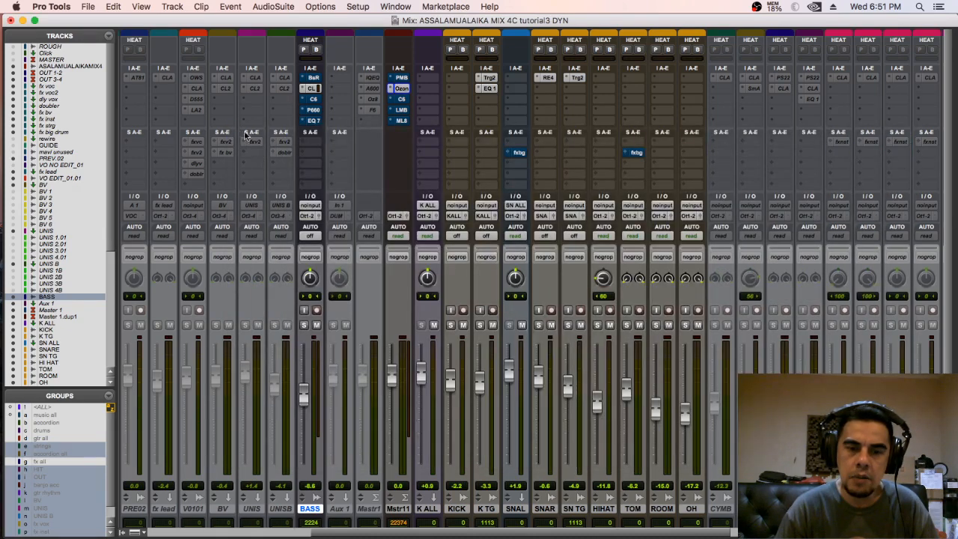
# Set the gain of LinMB's highest band on Mstr11 to 2.0 and close the plug-in window
pyautogui.click(402, 78)
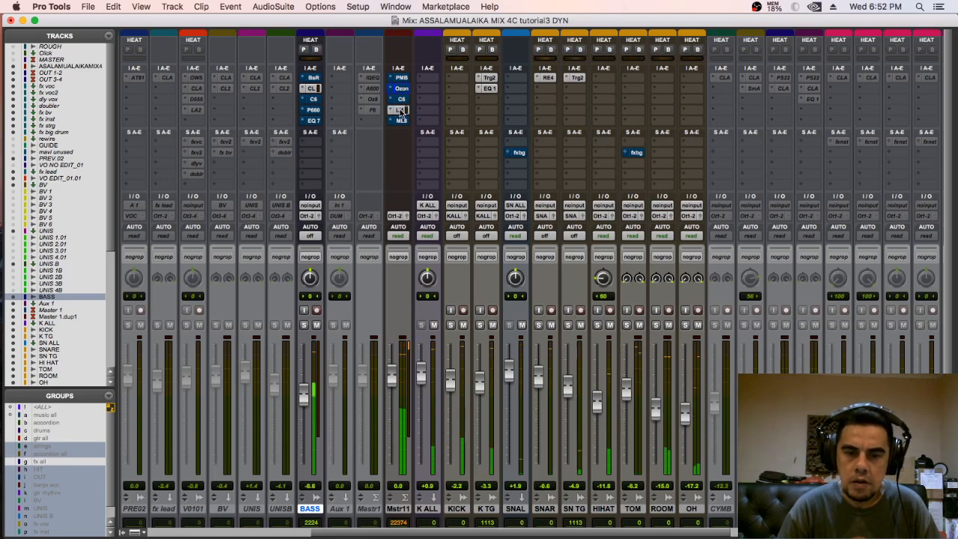
pyautogui.click(400, 111)
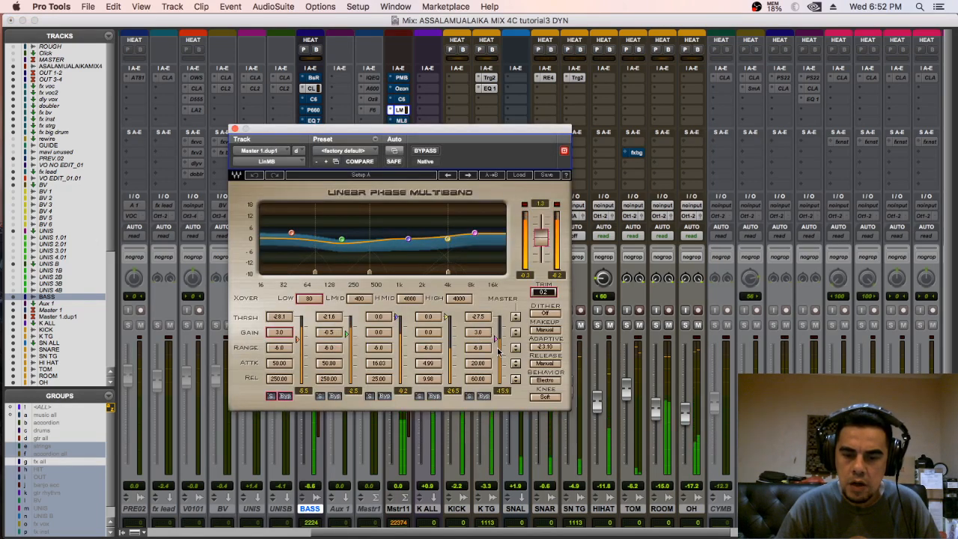
pyautogui.moveTo(486, 331); pyautogui.dragTo(486, 339)
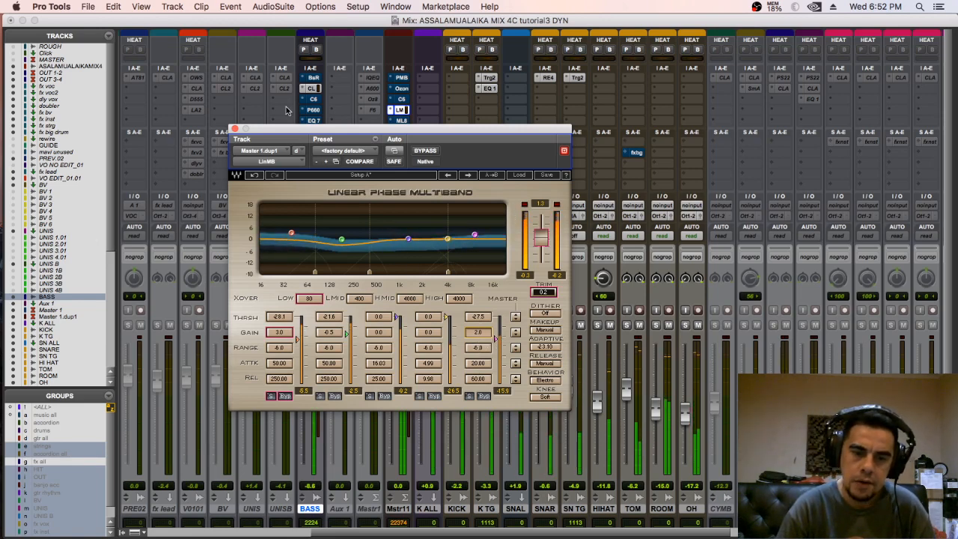
pyautogui.click(235, 129)
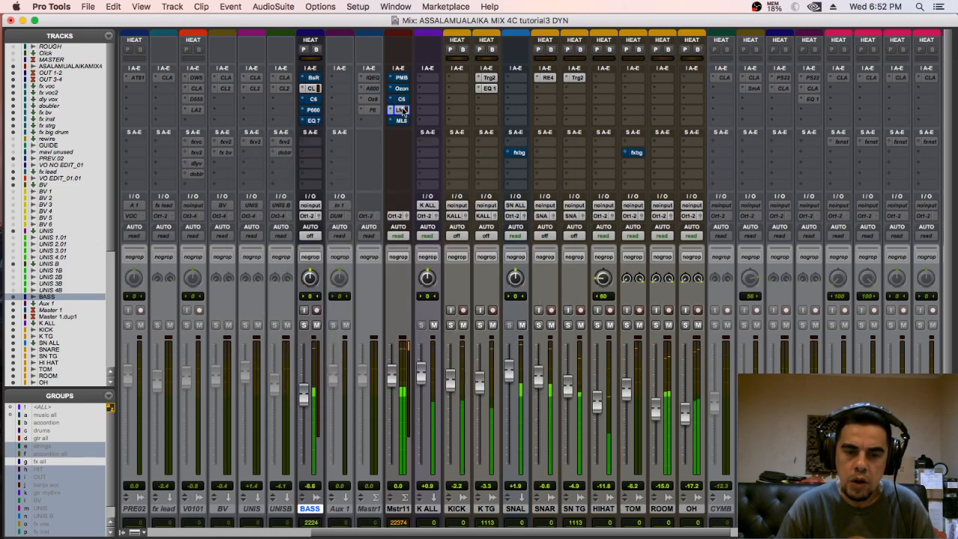
# Bypass LinMB on Mstr11 and audition the mix with the ML8000 Limiter active
pyautogui.click(402, 109)
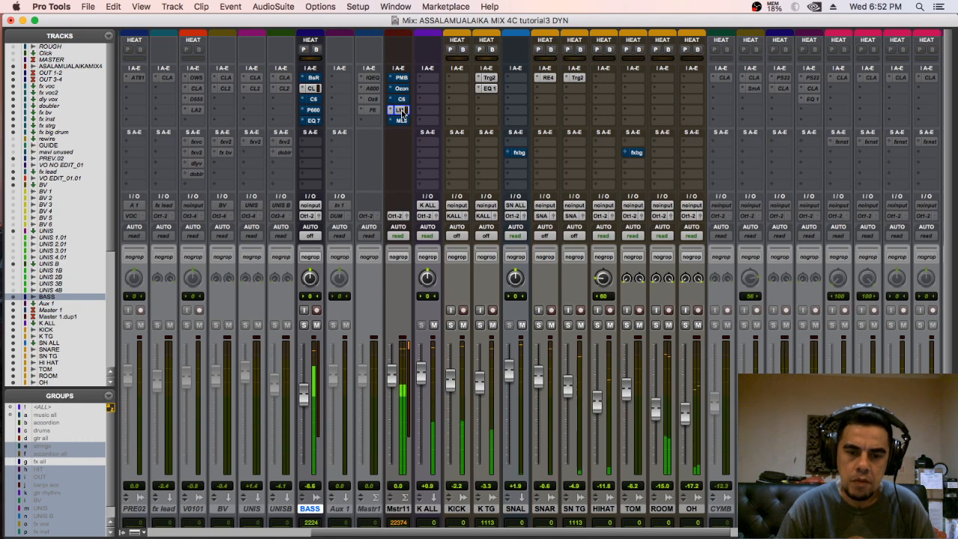
pyautogui.keyDown('super'); pyautogui.click(403, 109); pyautogui.keyUp('super')
pyautogui.click(401, 121)
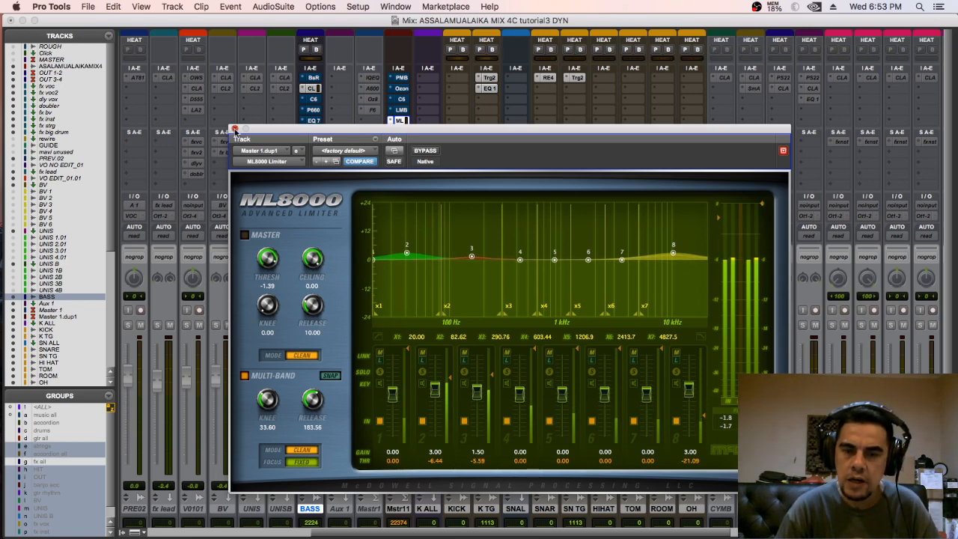
pyautogui.click(234, 129)
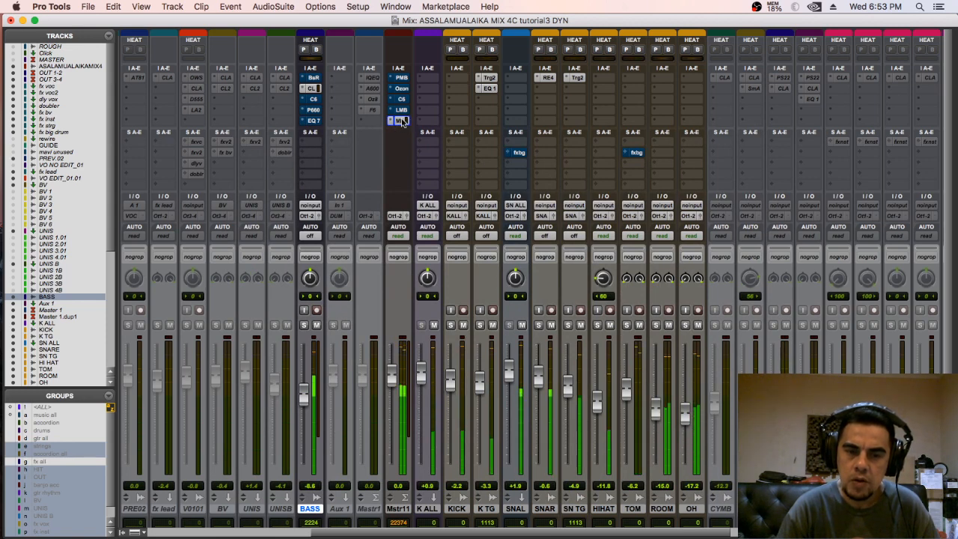
# Open the Precision Multiband on Mstr11, audition the mix with it active and bypass it again
pyautogui.click(402, 78)
pyautogui.click(432, 151)
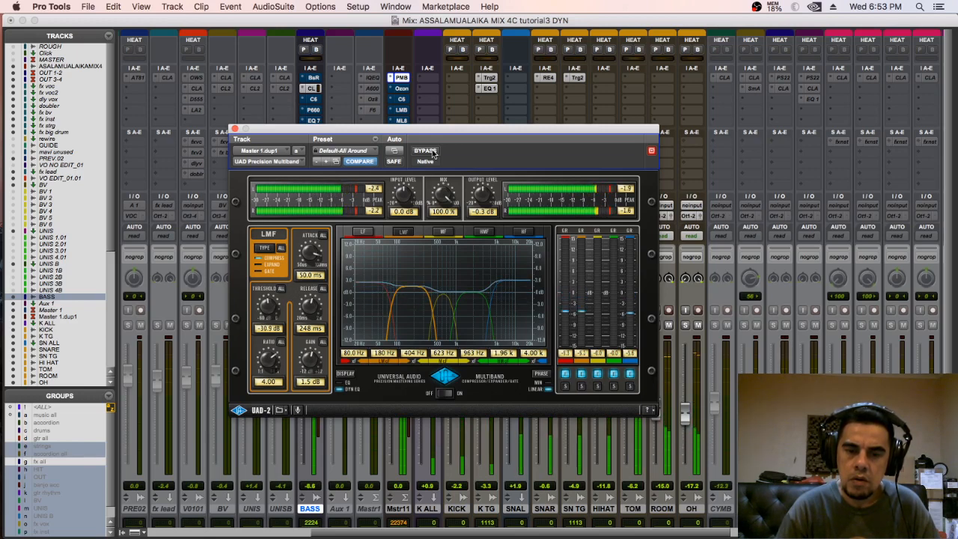
pyautogui.click(431, 153)
# Open Ozone 7 Dynamics on Mstr11, audition the mix with it out of bypass and close its window
pyautogui.click(406, 88)
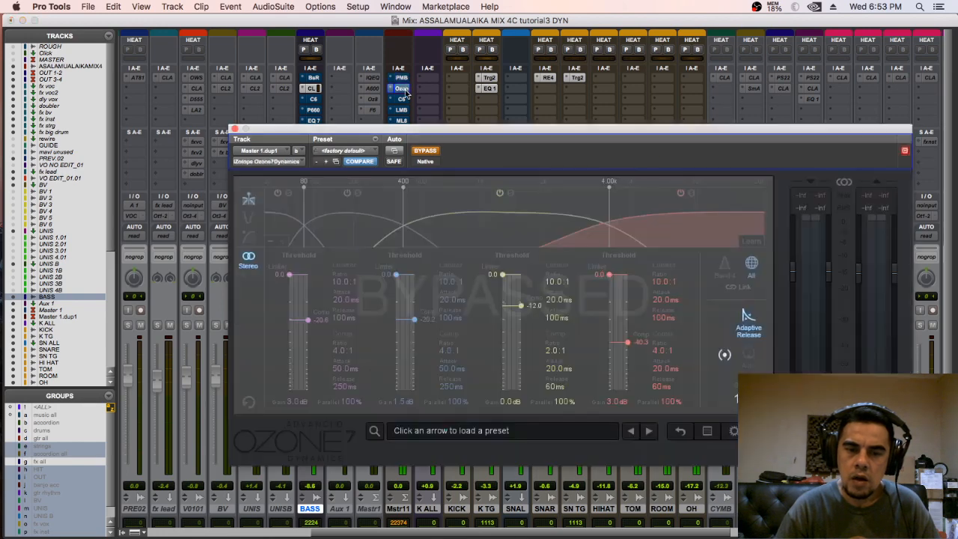
pyautogui.click(407, 89)
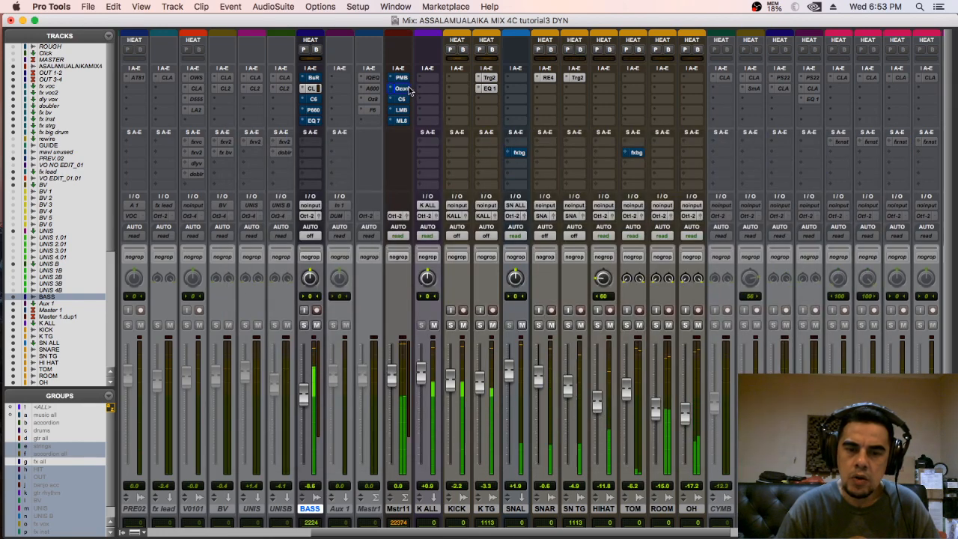
pyautogui.click(408, 89)
pyautogui.click(432, 153)
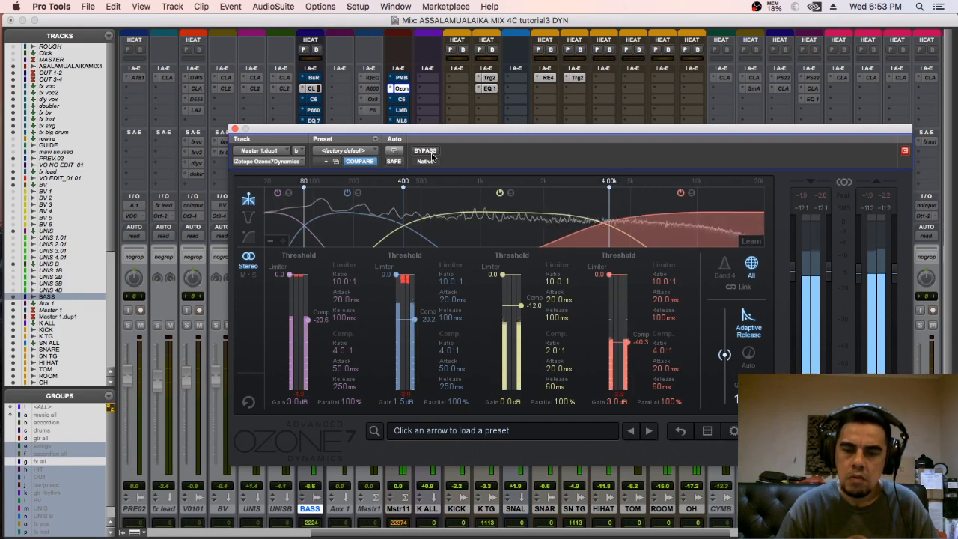
pyautogui.click(235, 129)
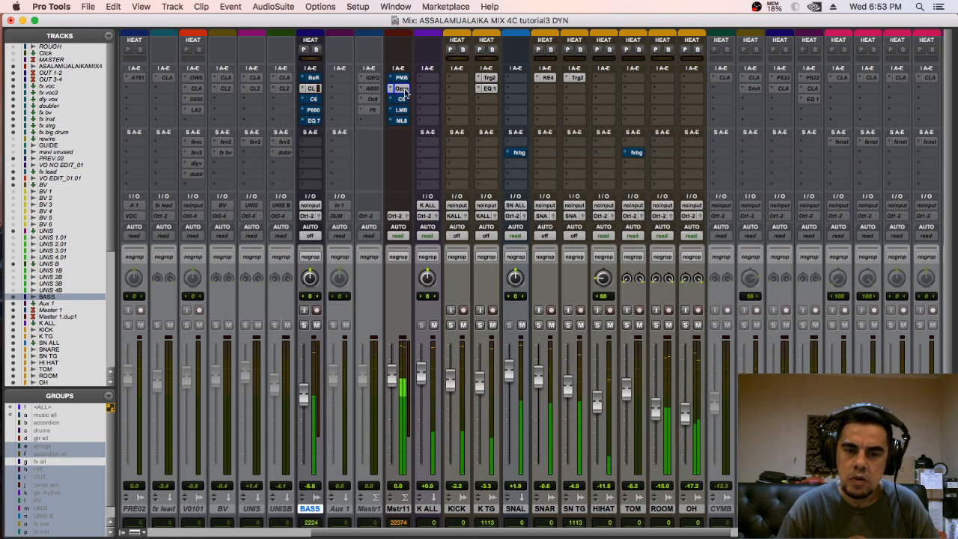
# Audition the mix on Mstr11 with C6 active and with LinMB active, bypassing each after listening
pyautogui.click(403, 100)
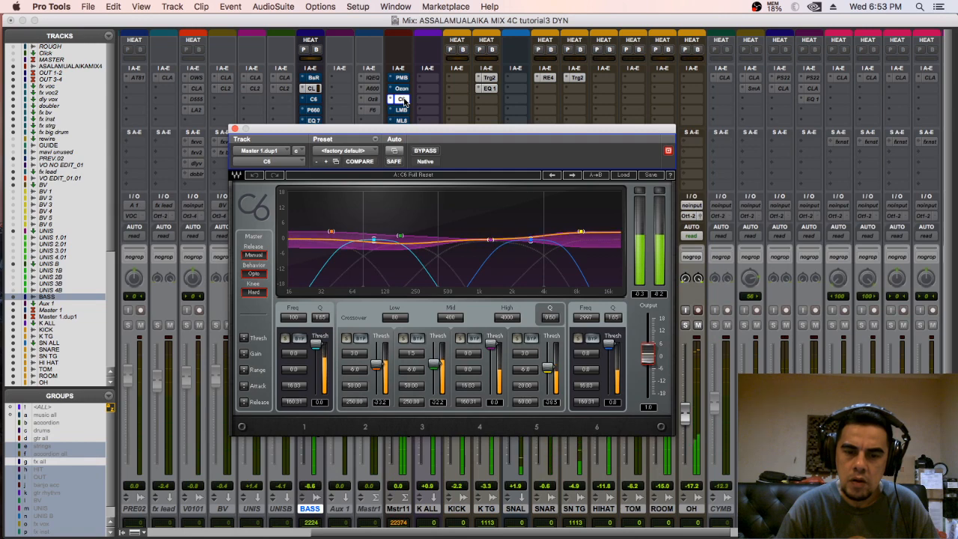
pyautogui.click(428, 151)
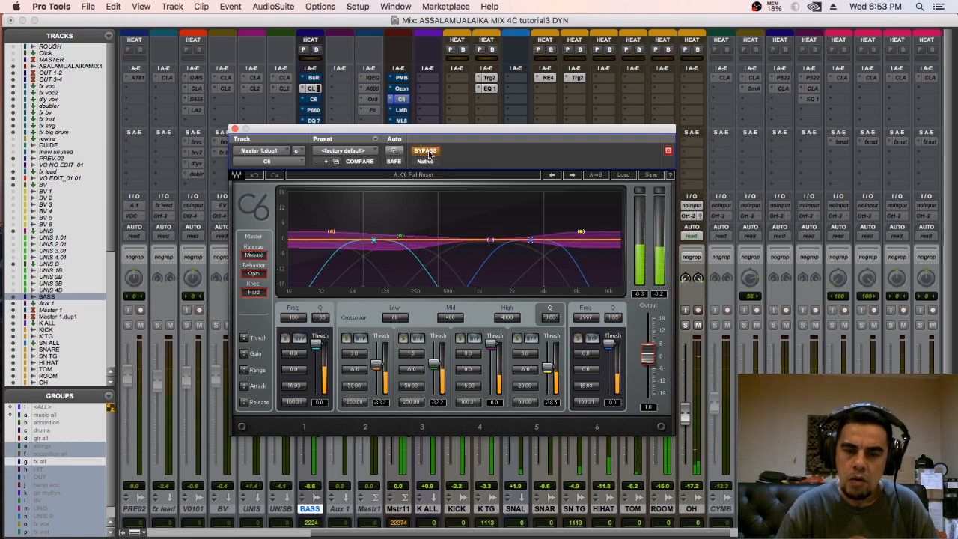
pyautogui.click(403, 110)
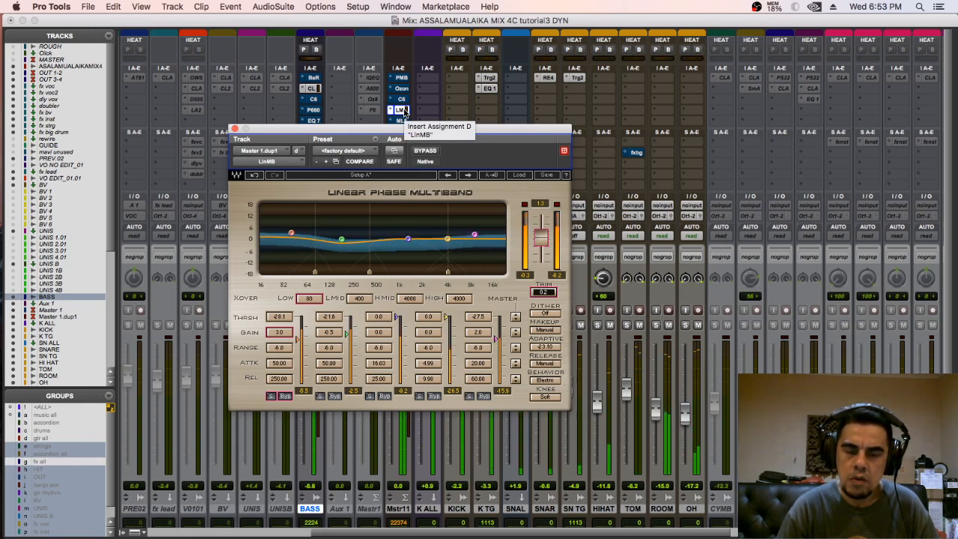
pyautogui.keyDown('super'); pyautogui.click(403, 111); pyautogui.keyUp('super')
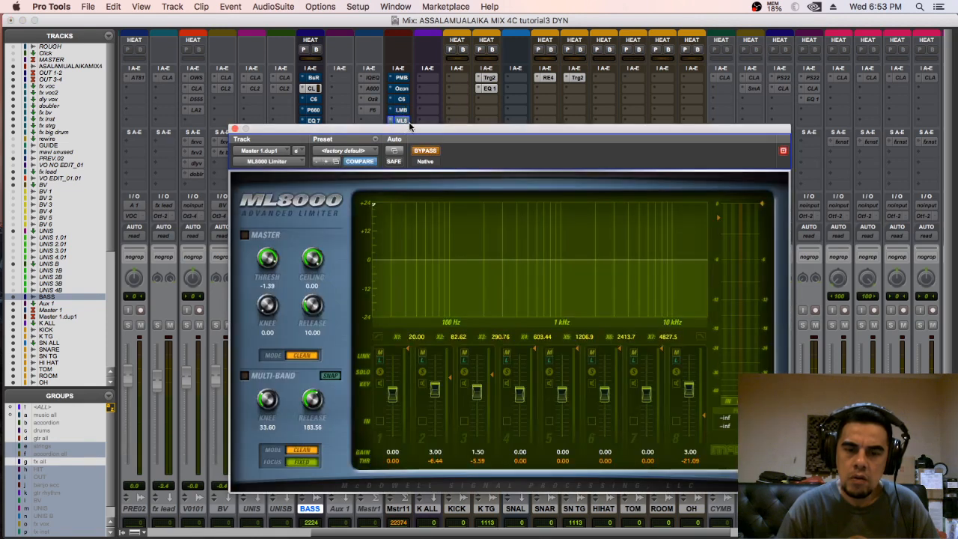
# Audition the mix with the ML8000 Limiter on Mstr11 active, bypass it again and close its window
pyautogui.click(403, 120)
pyautogui.click(432, 152)
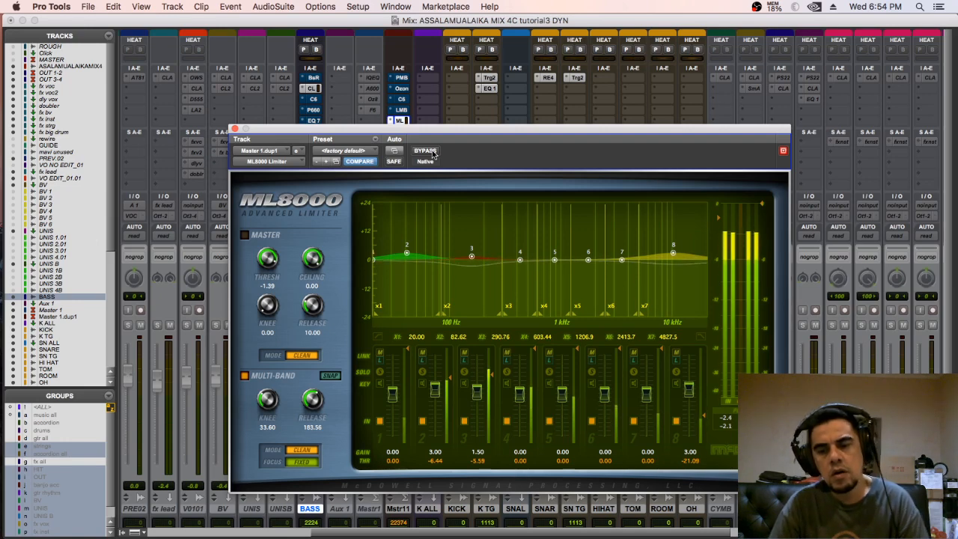
pyautogui.click(433, 152)
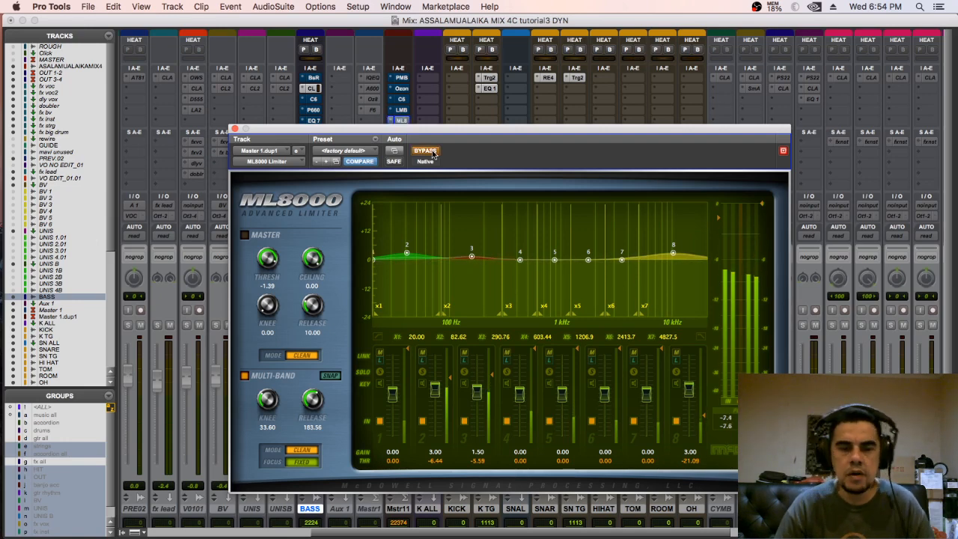
pyautogui.click(234, 129)
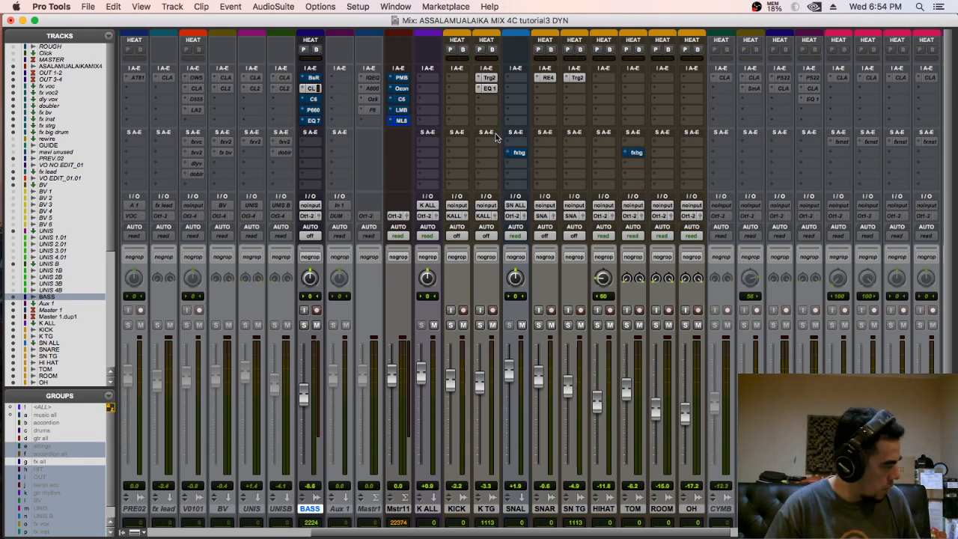
# Switch to OBS and stop the live stream
pyautogui.press('super+Tab')
pyautogui.press('super+Tab')
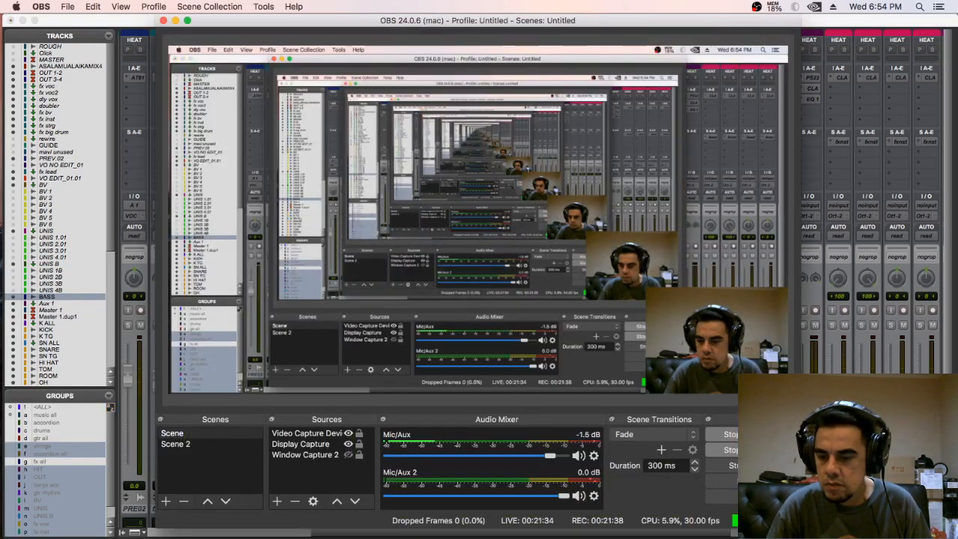
pyautogui.click(754, 434)
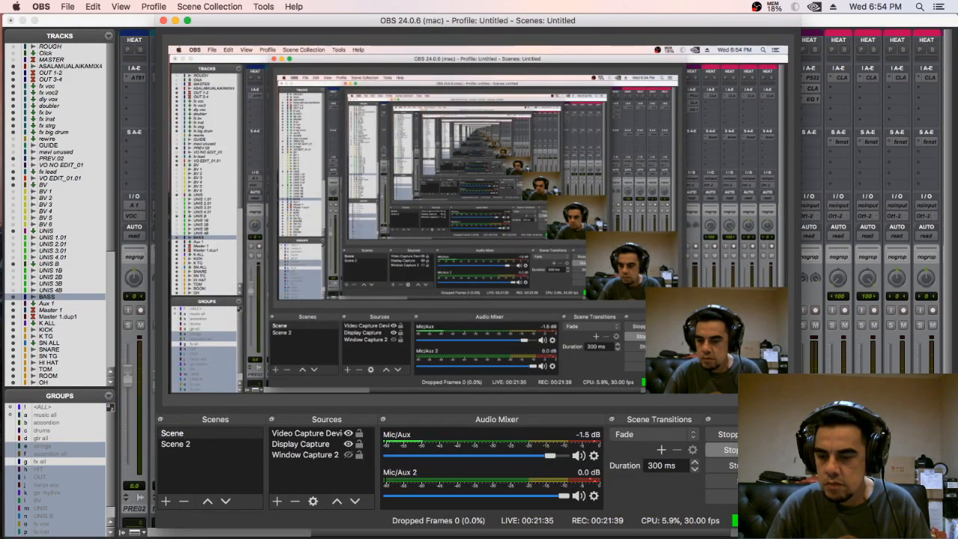